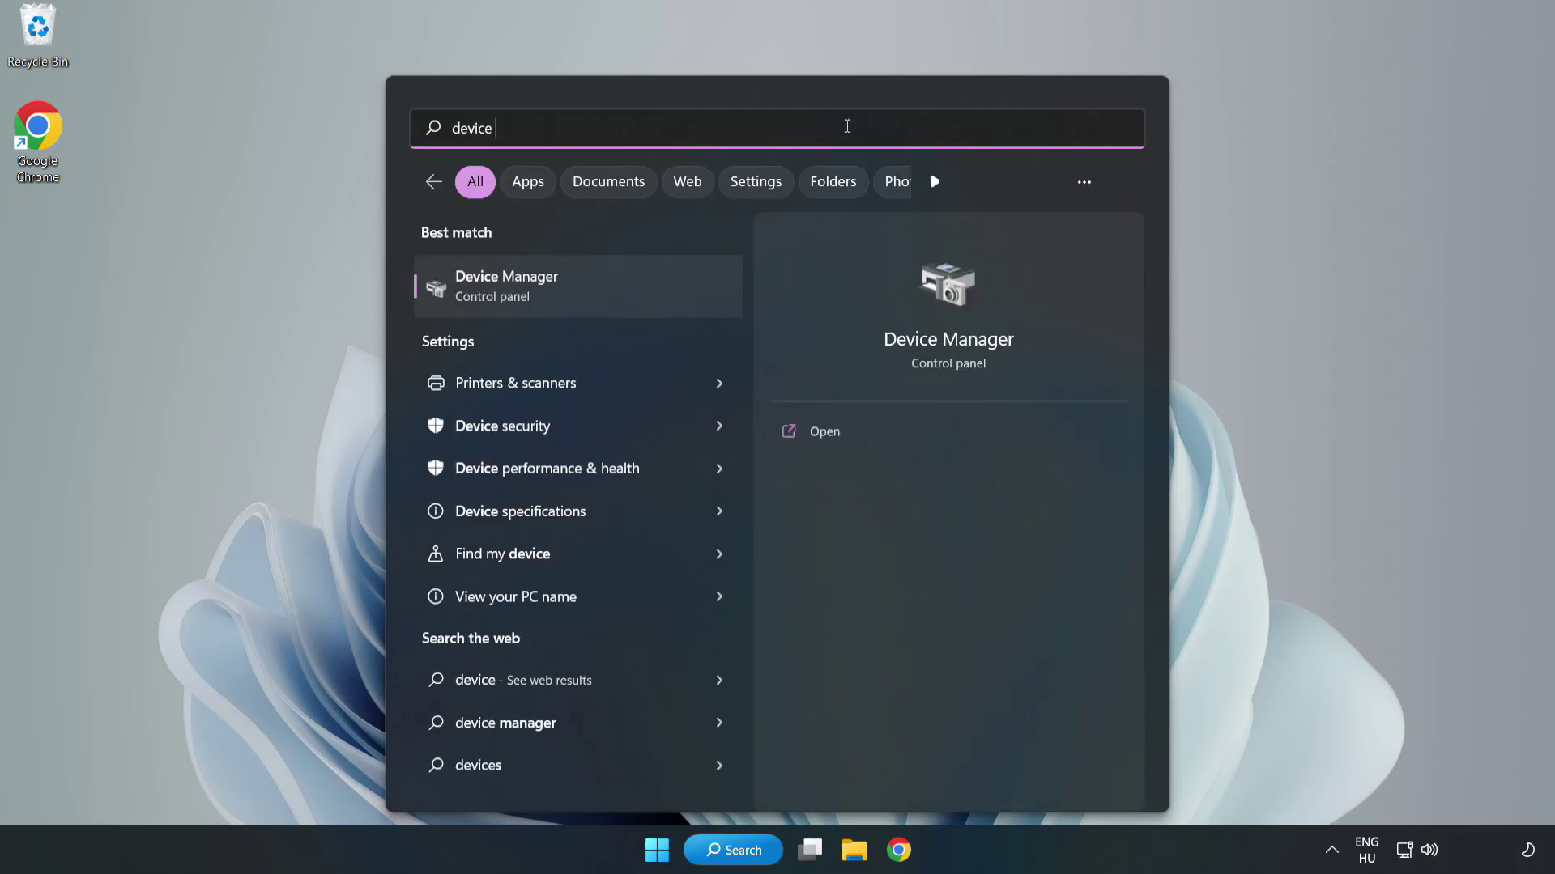
Search Windows for device manager, open Device Manager and expand the Display adapters category
type("manager")
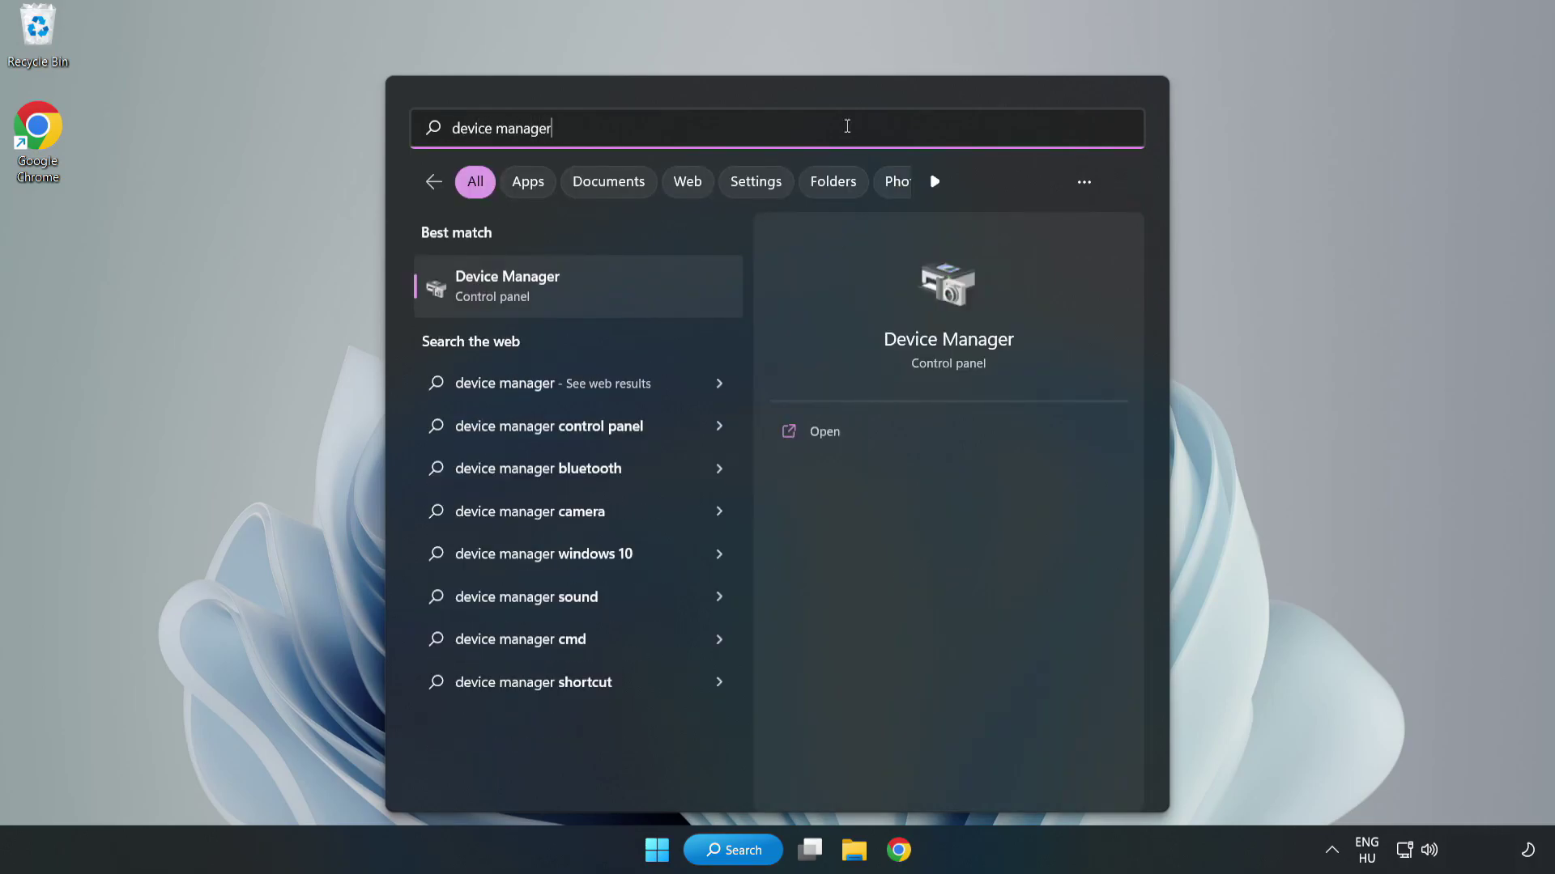
left_click(577, 293)
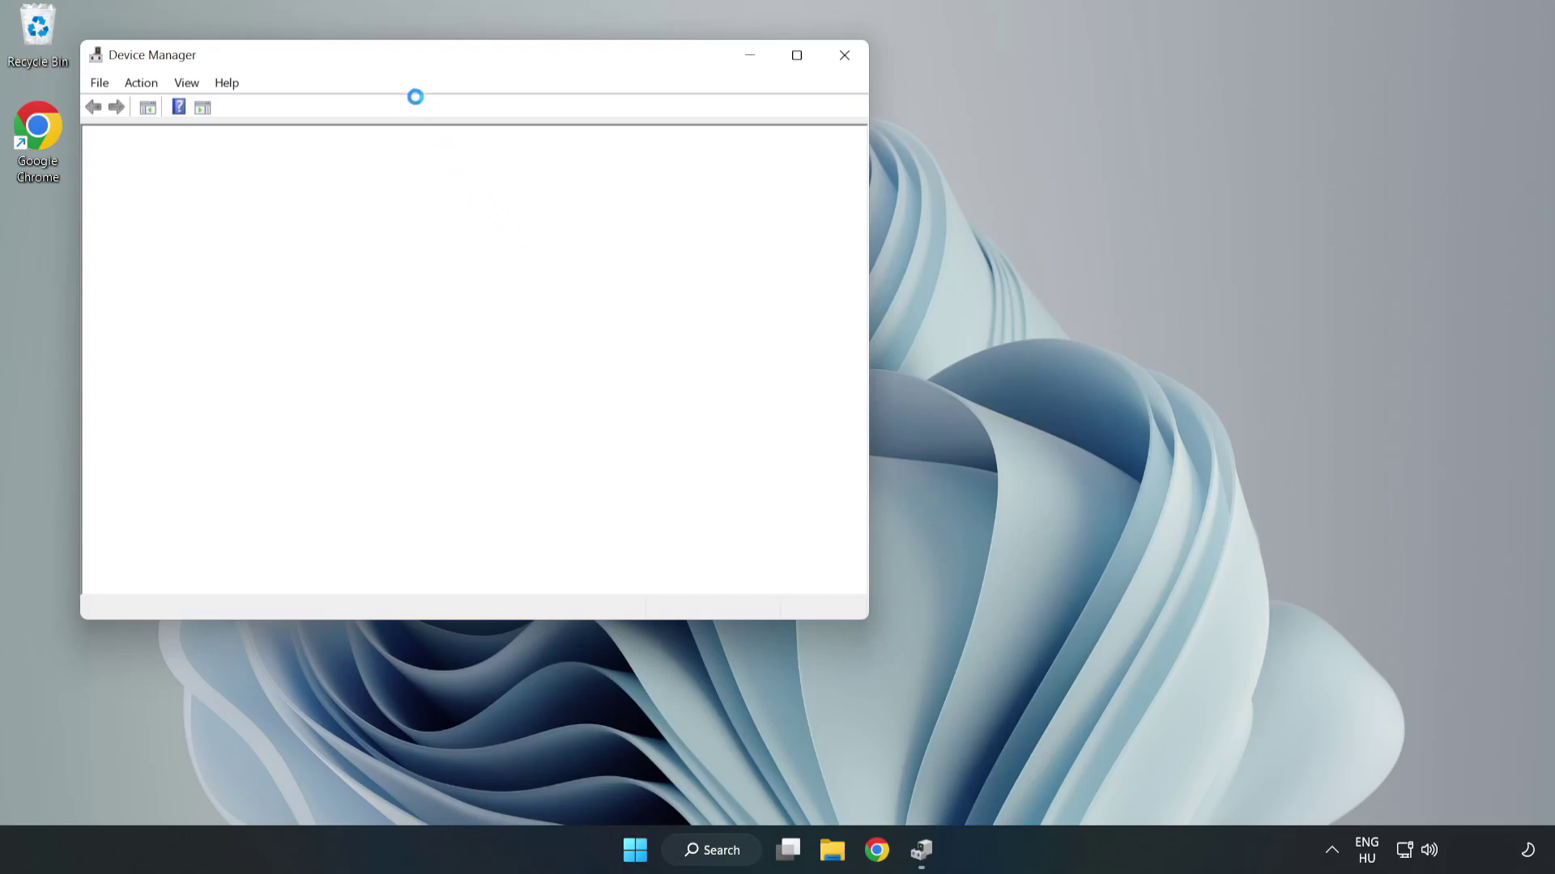
left_click_drag(419, 60, 696, 140)
left_click(417, 308)
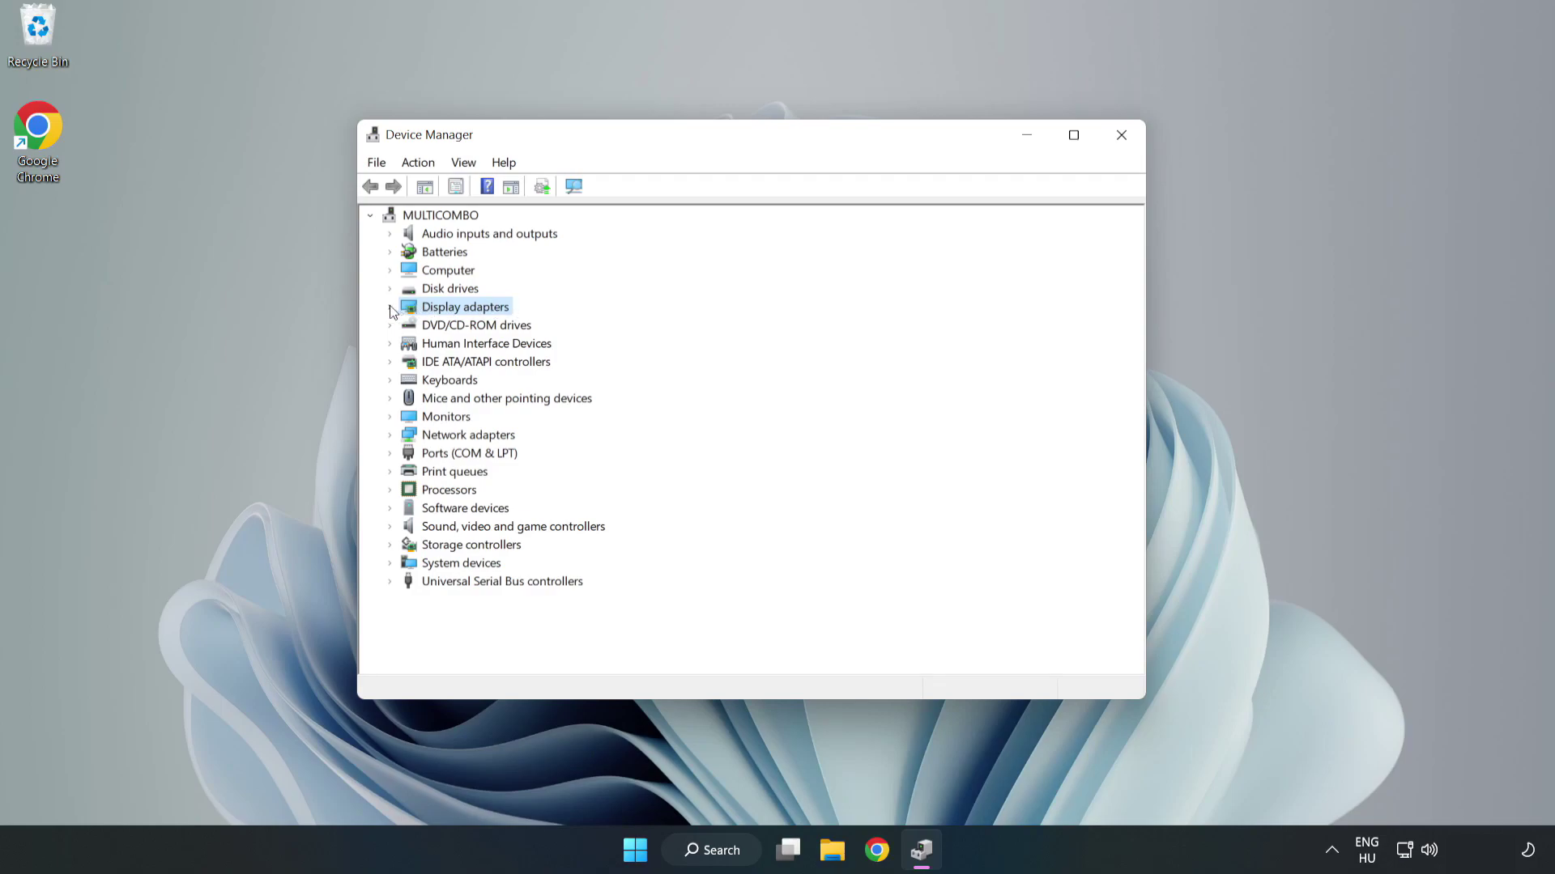
left_click(390, 308)
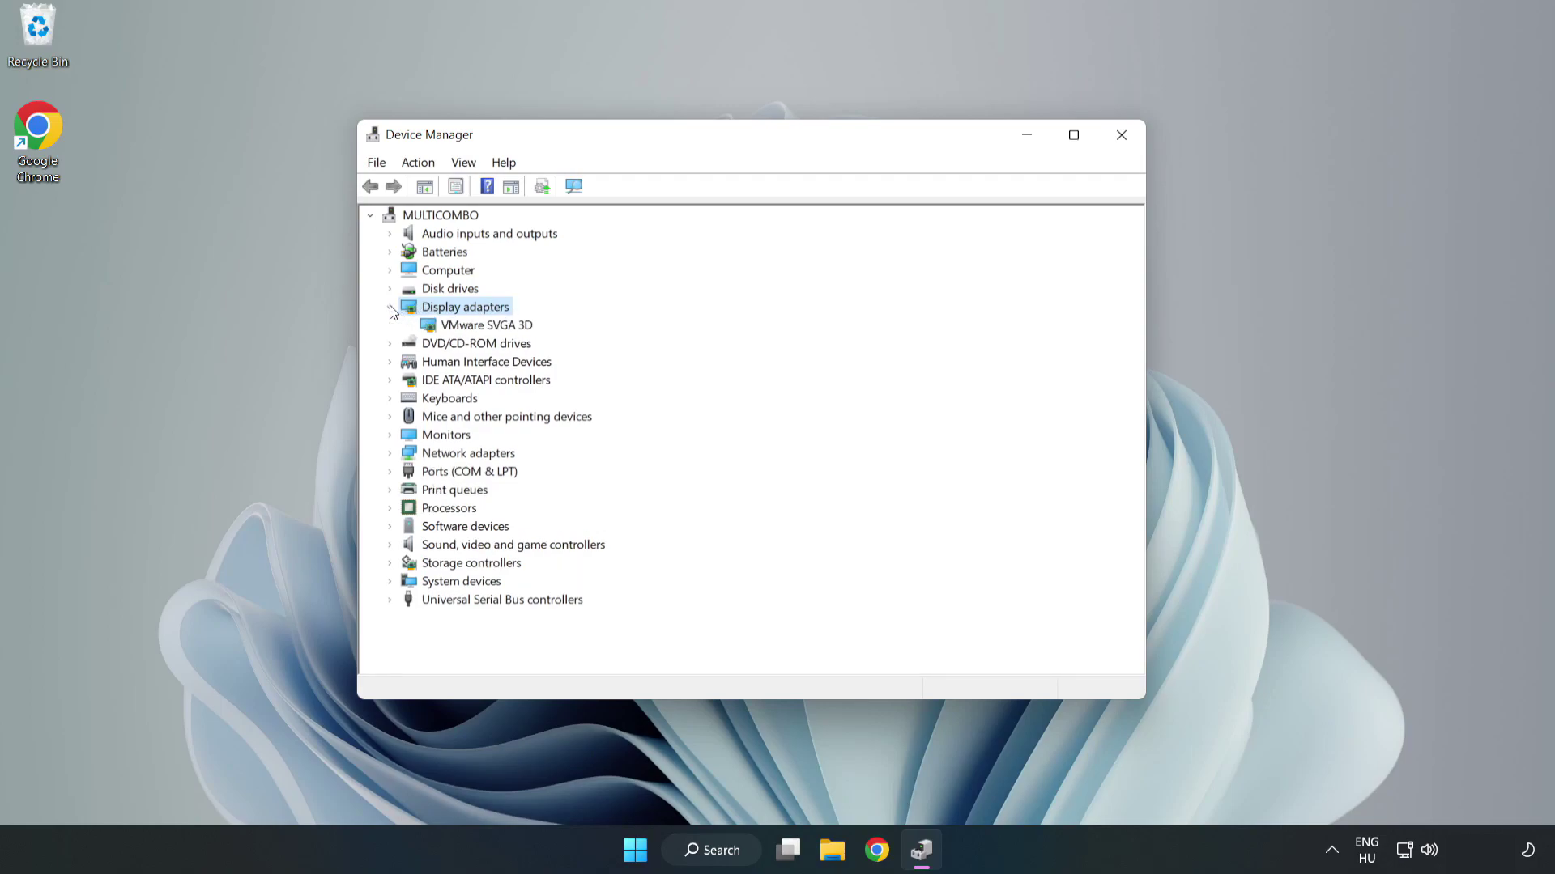
Run an automatic driver update search for the VMware SVGA 3D display adapter, and close Device Manager
left_click(436, 328)
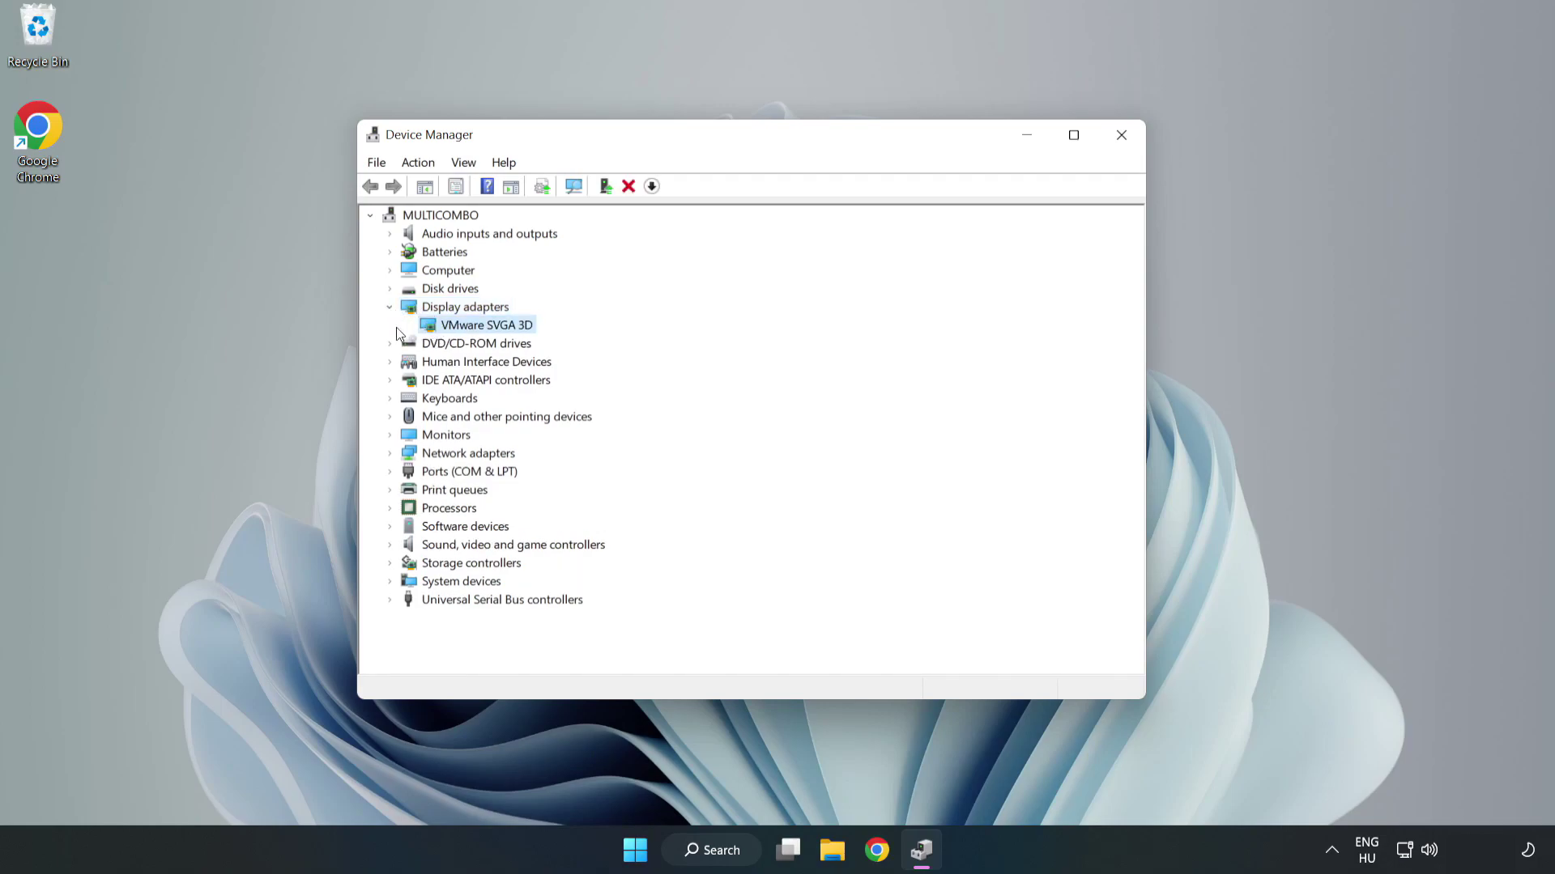
right_click(484, 332)
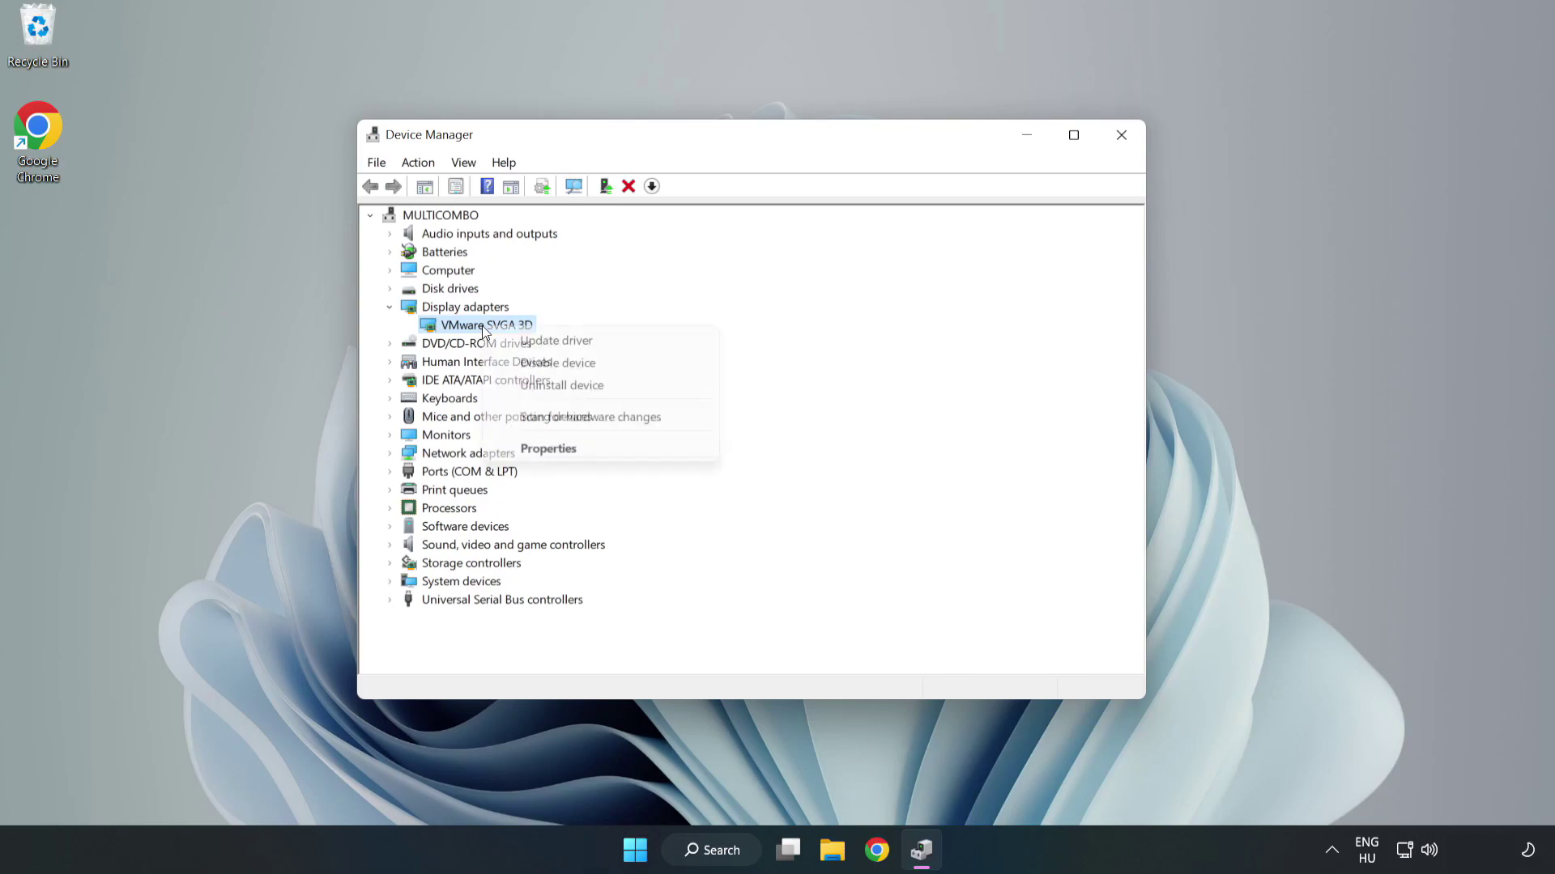
left_click(602, 348)
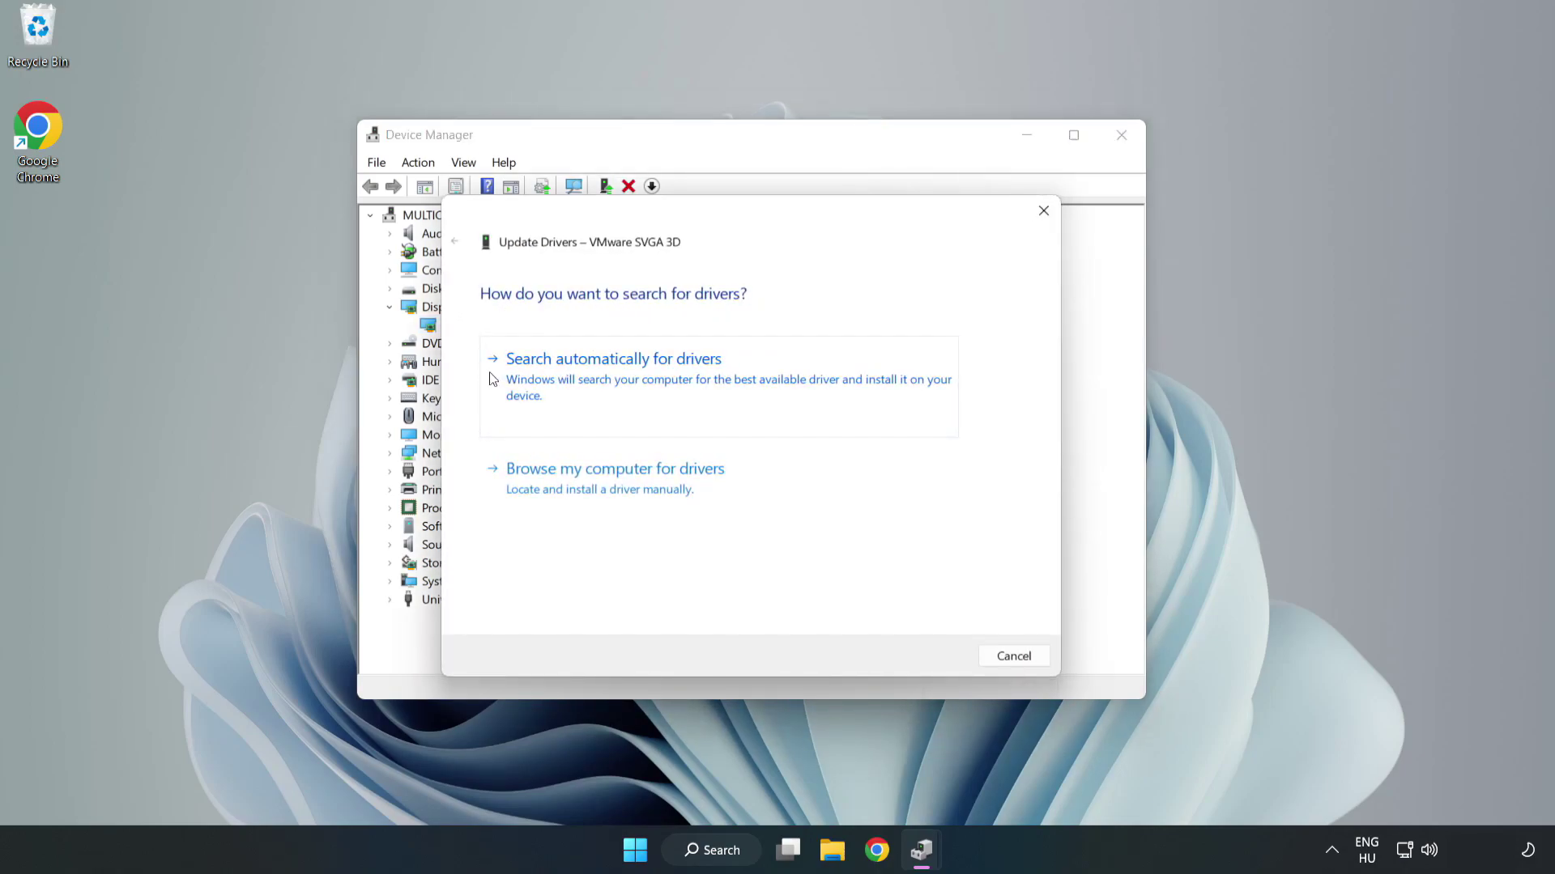
left_click(620, 379)
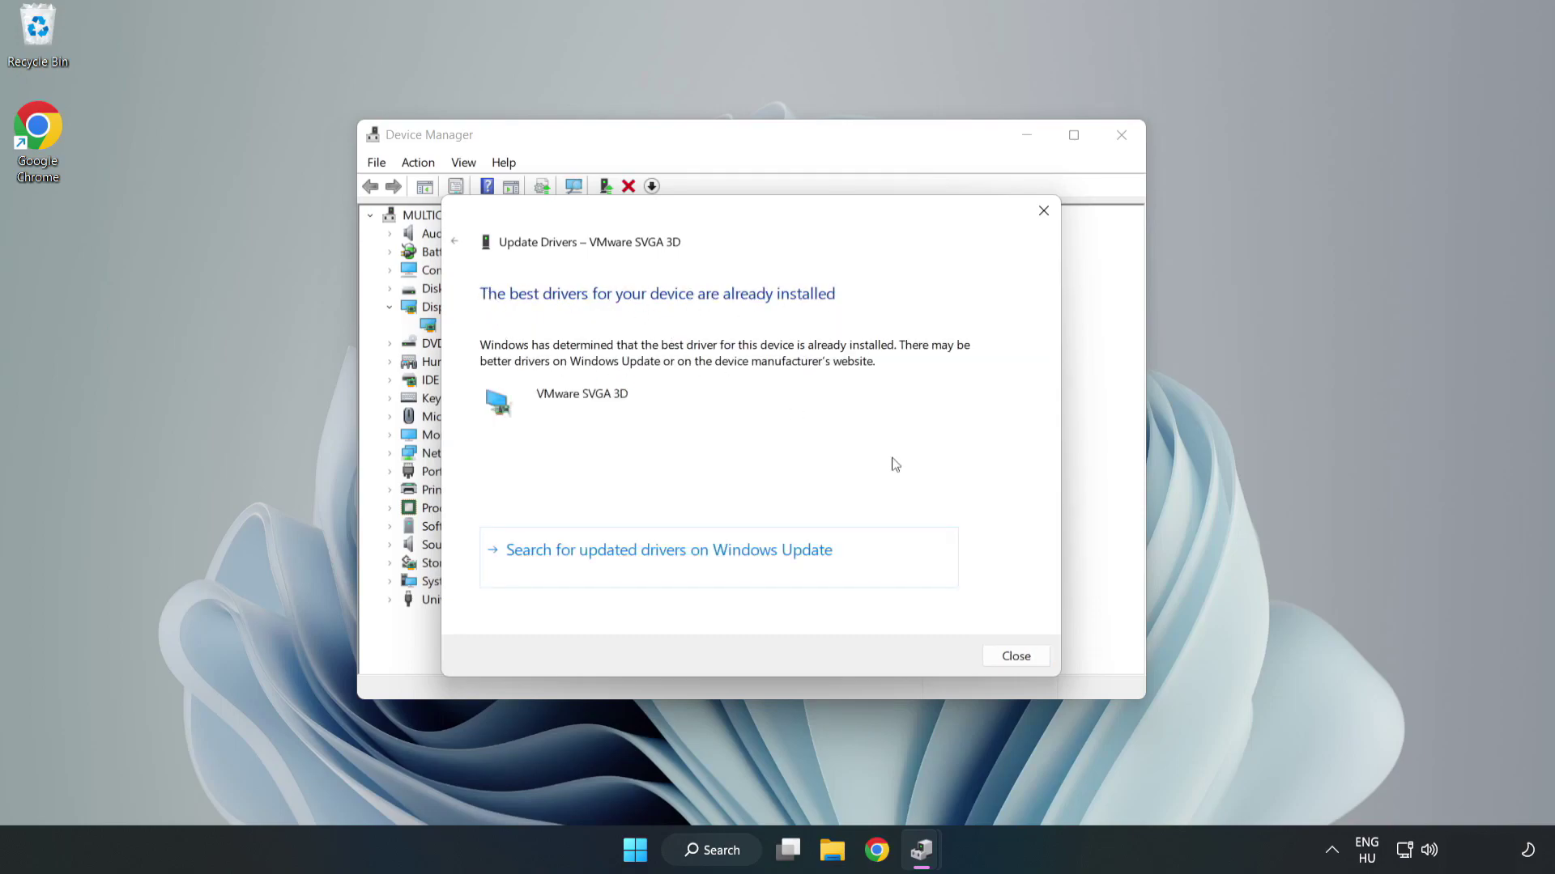
left_click(1017, 657)
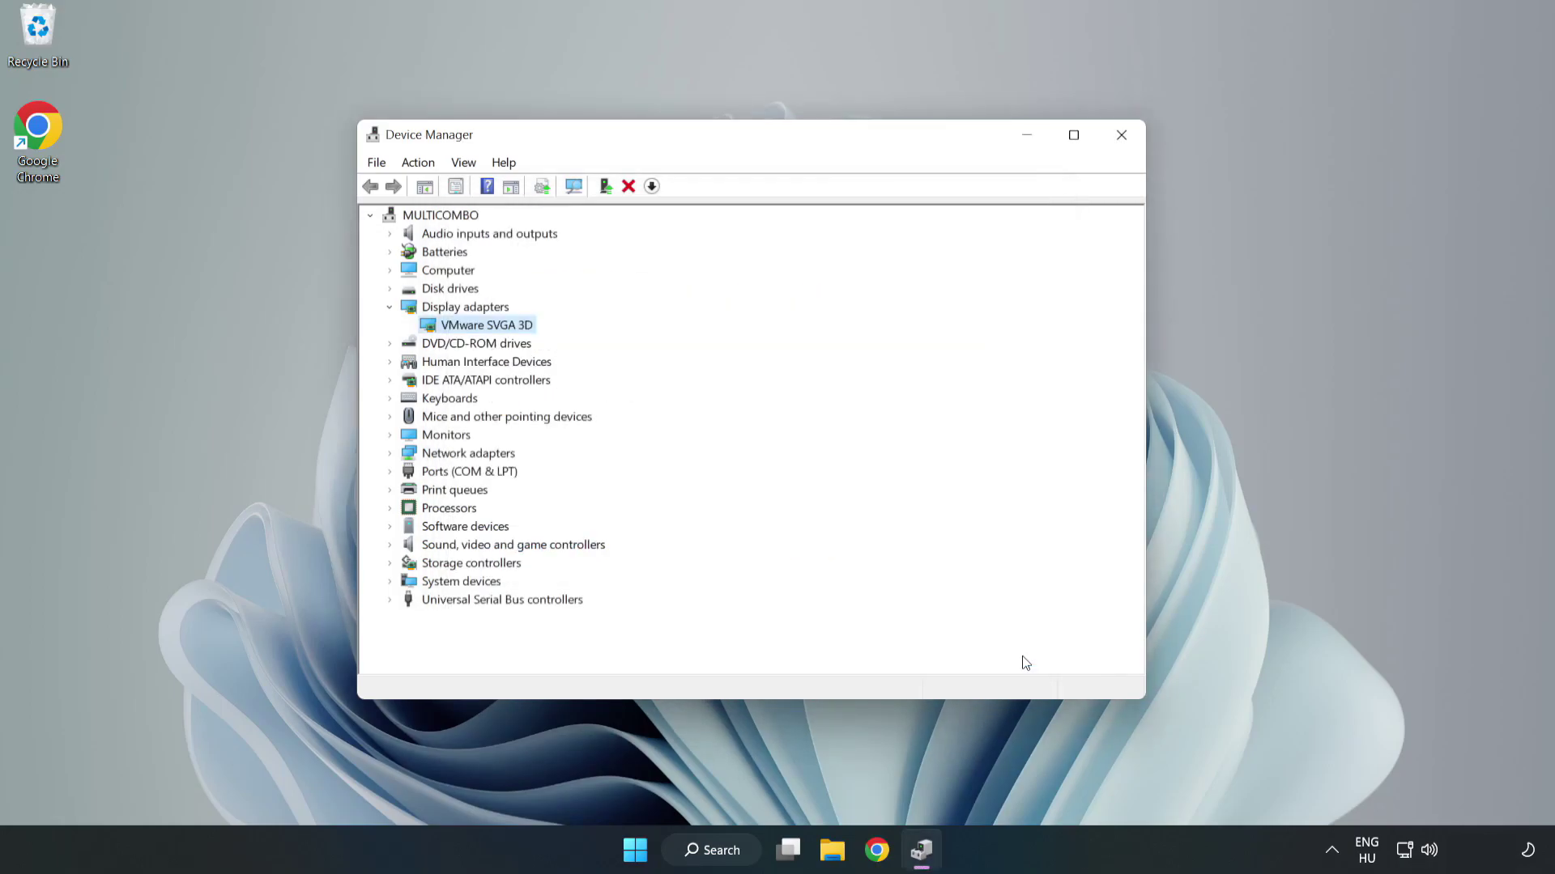
left_click(1121, 136)
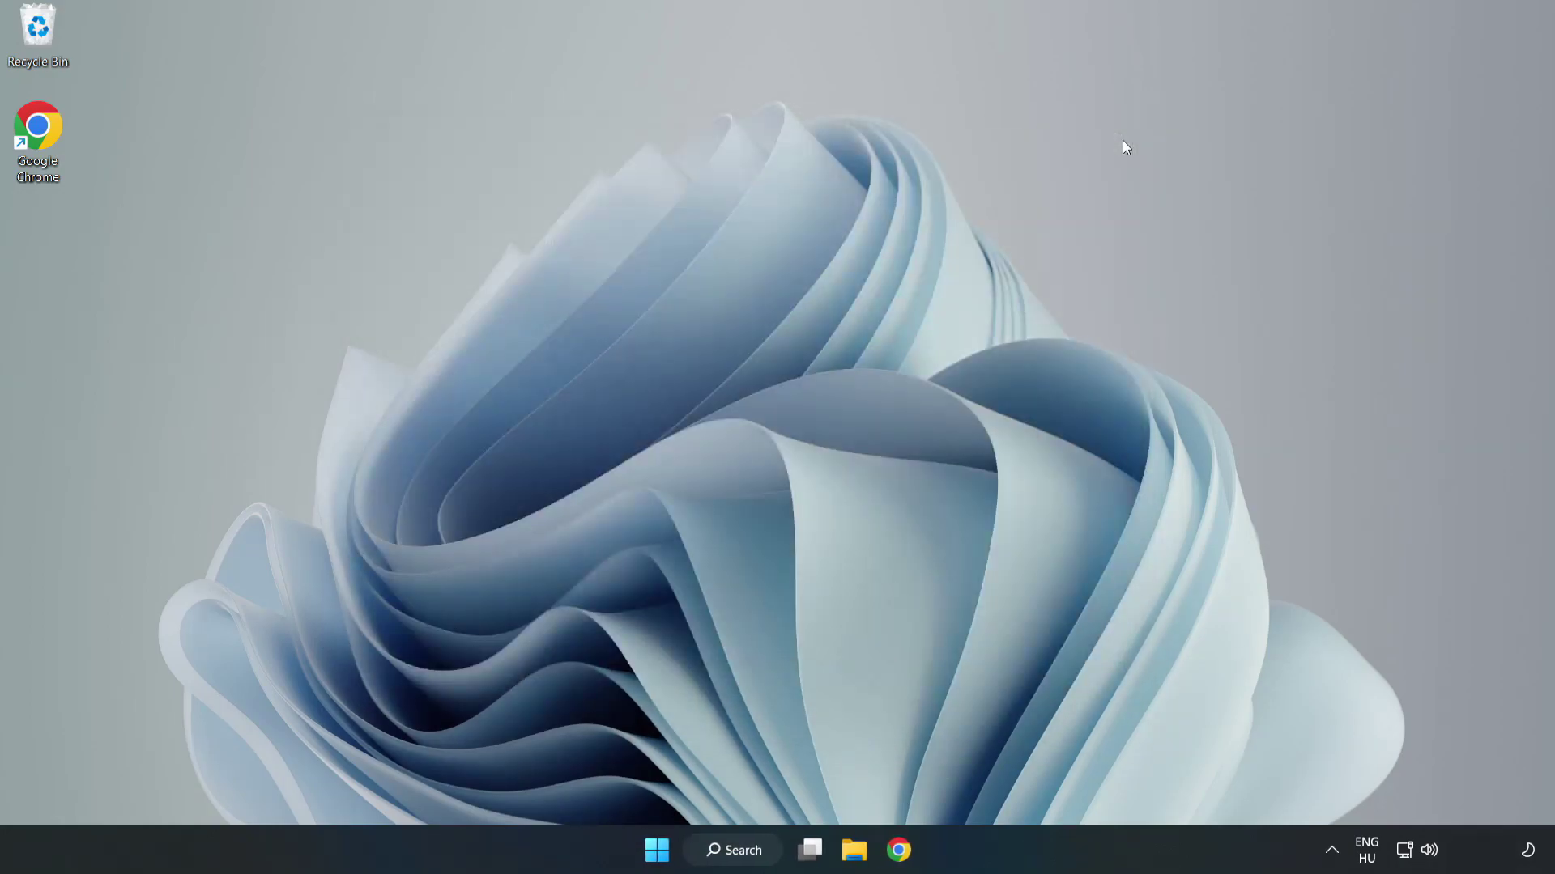
Search Windows for updates, open the Windows Update settings full screen, check for updates, and close Settings
left_click(740, 850)
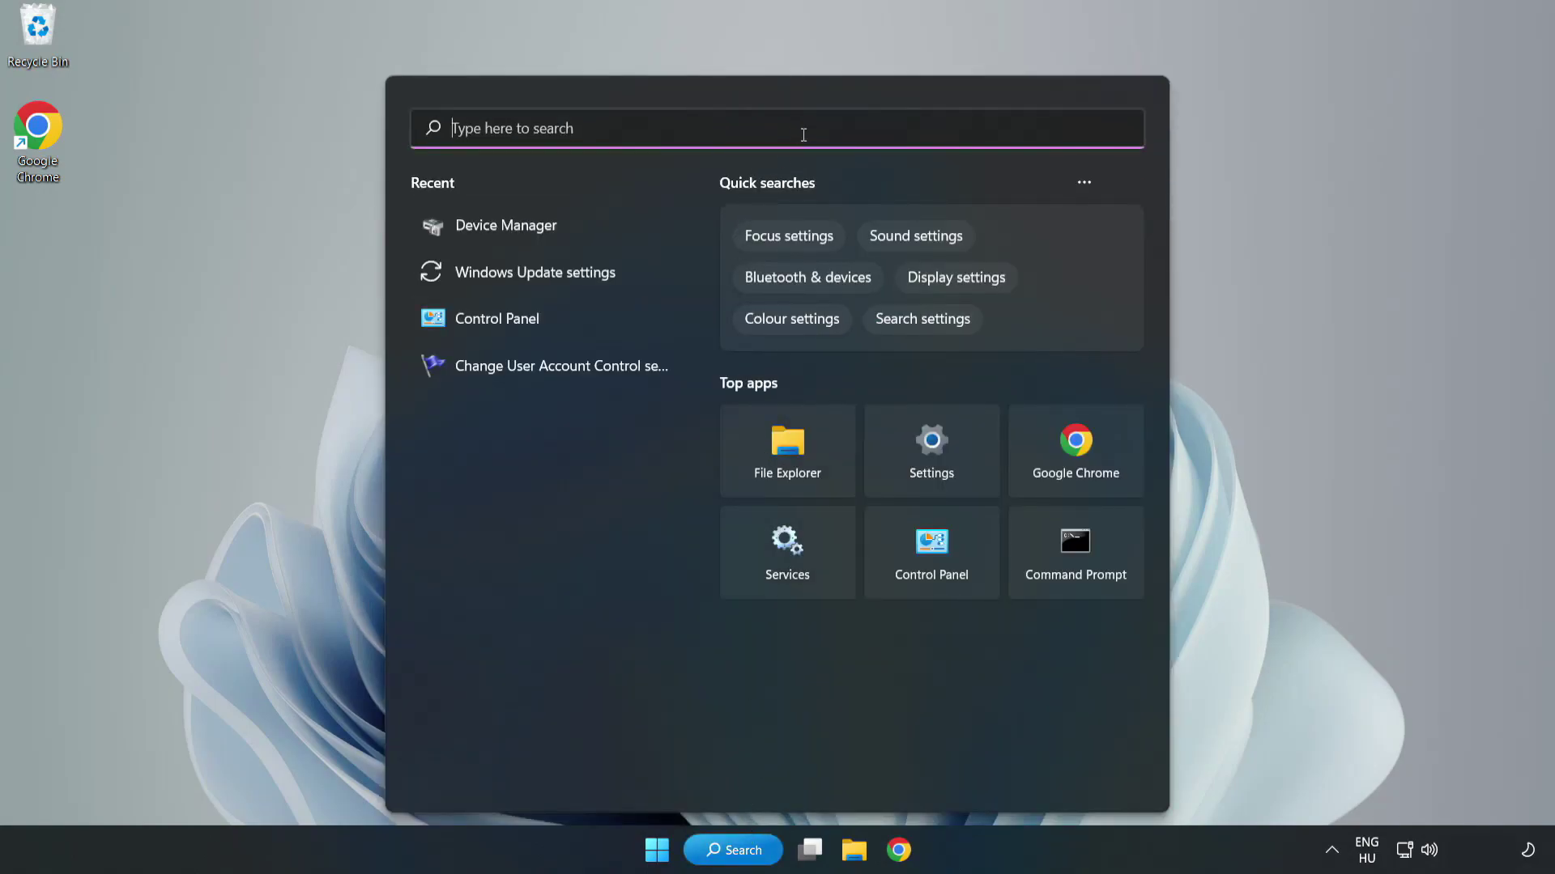
type("updates")
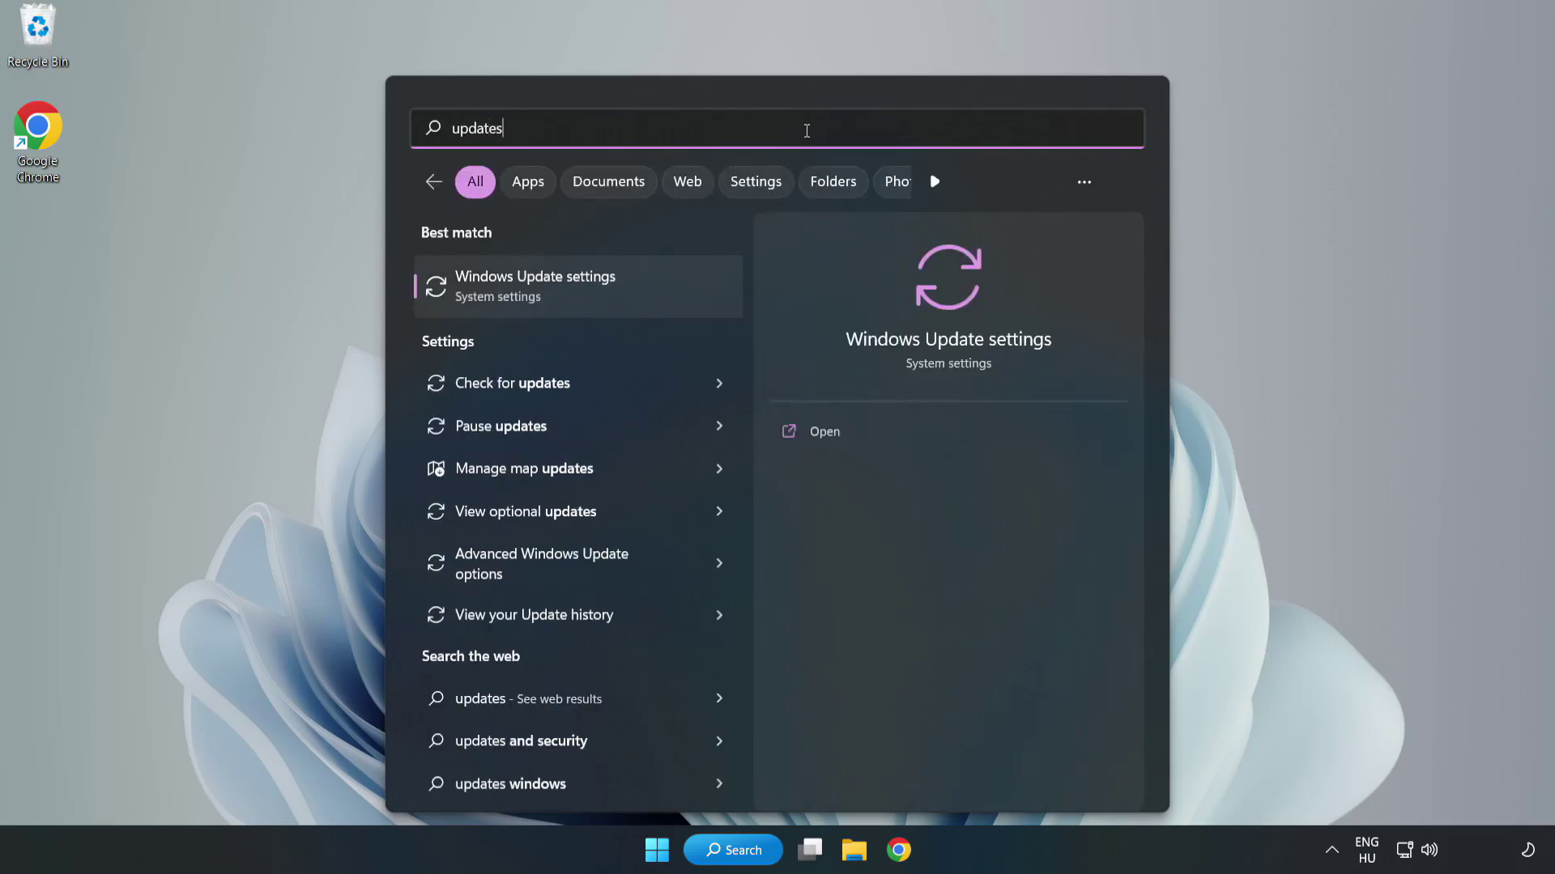
left_click(556, 292)
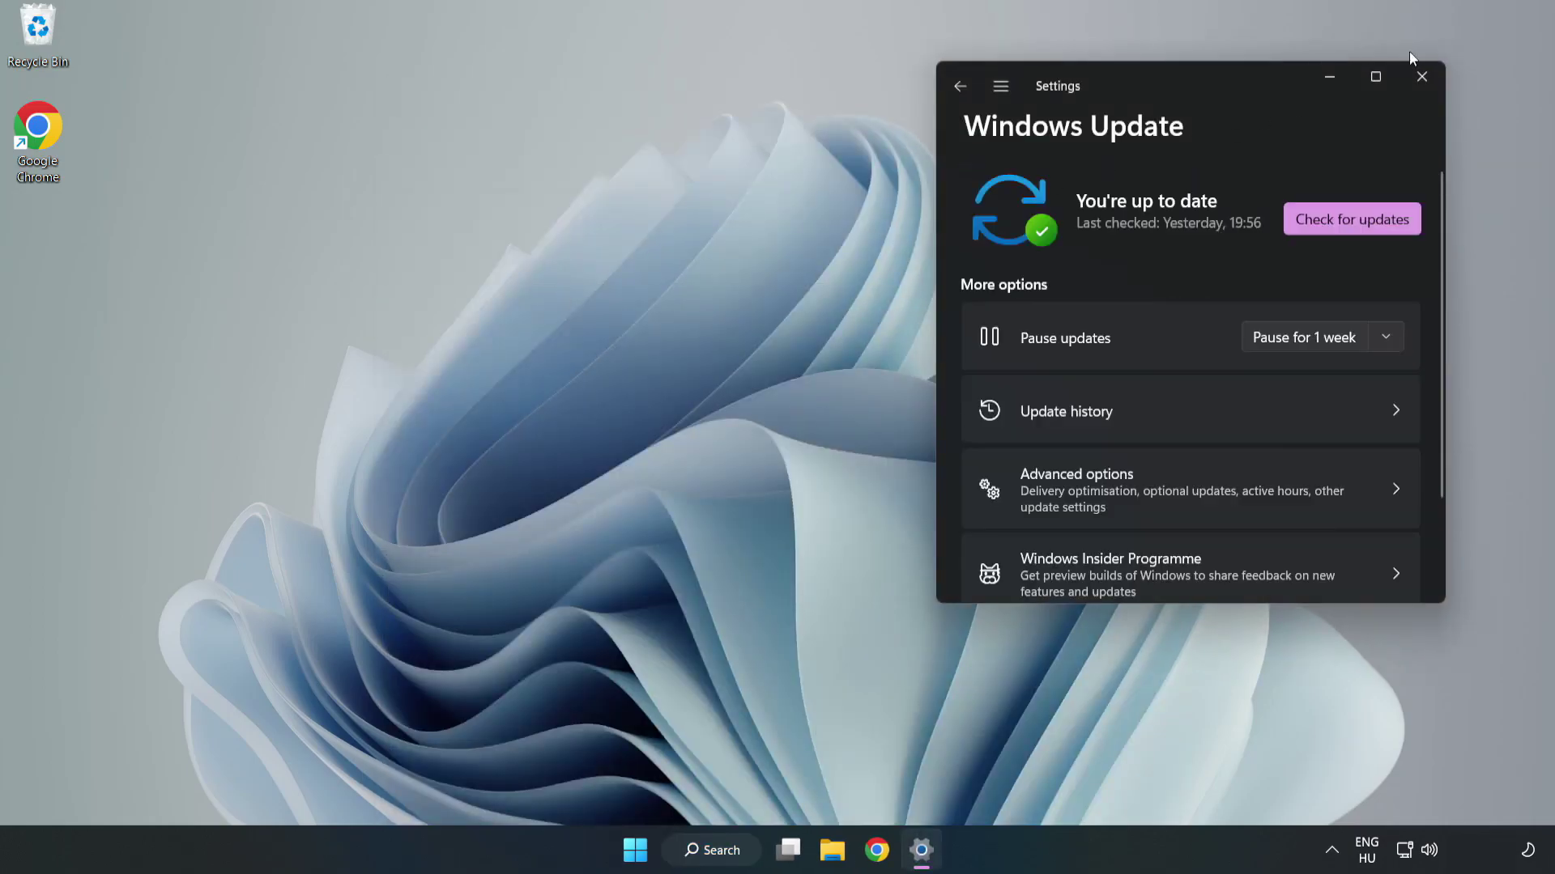
left_click(1378, 78)
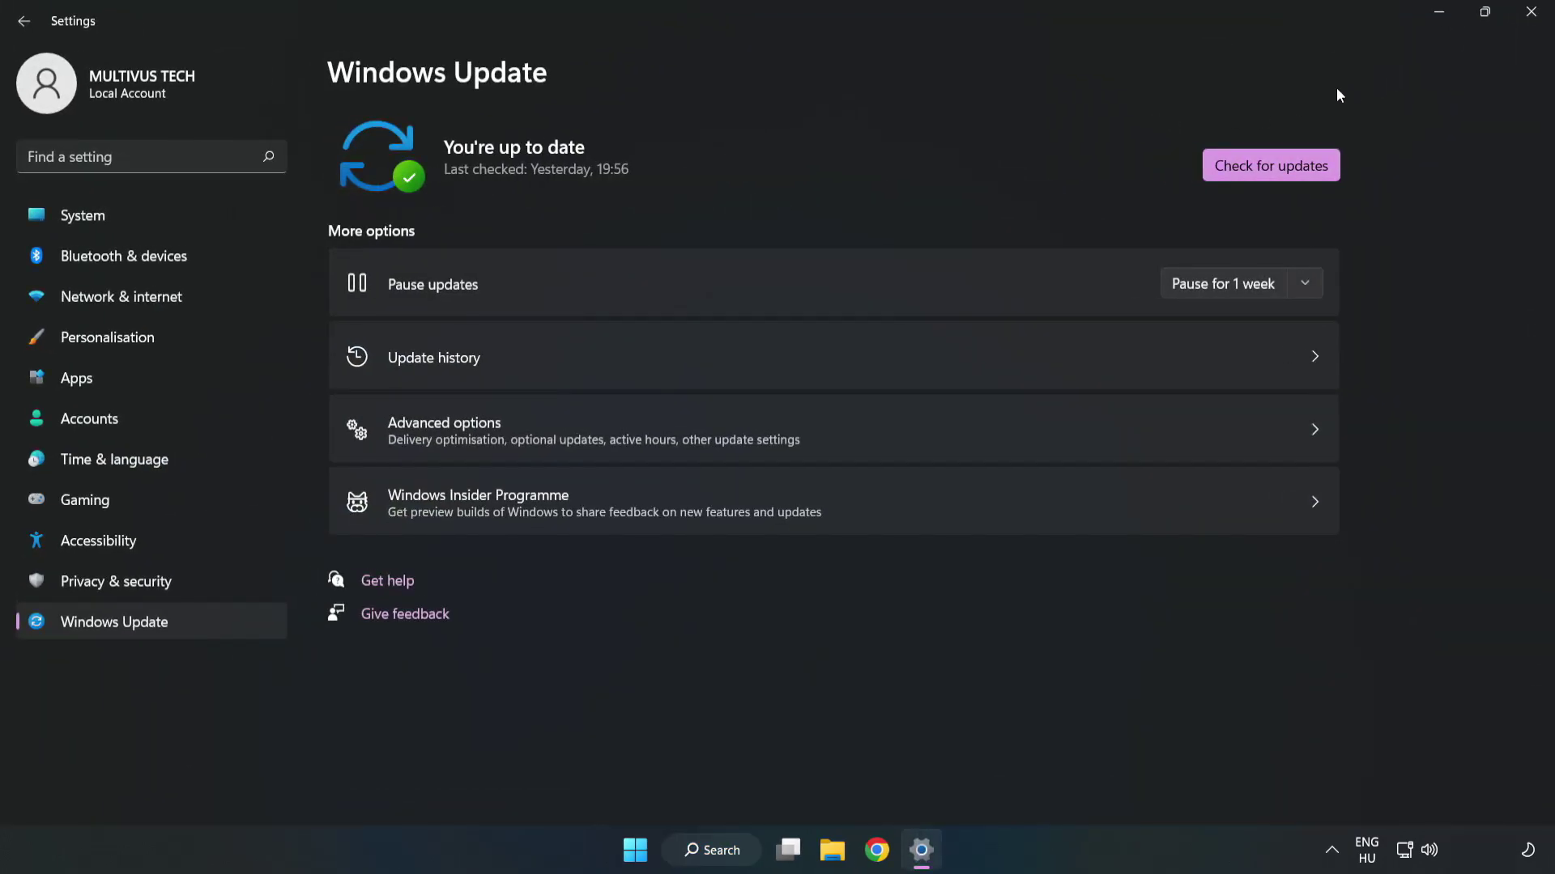
left_click(1273, 168)
left_click(1532, 13)
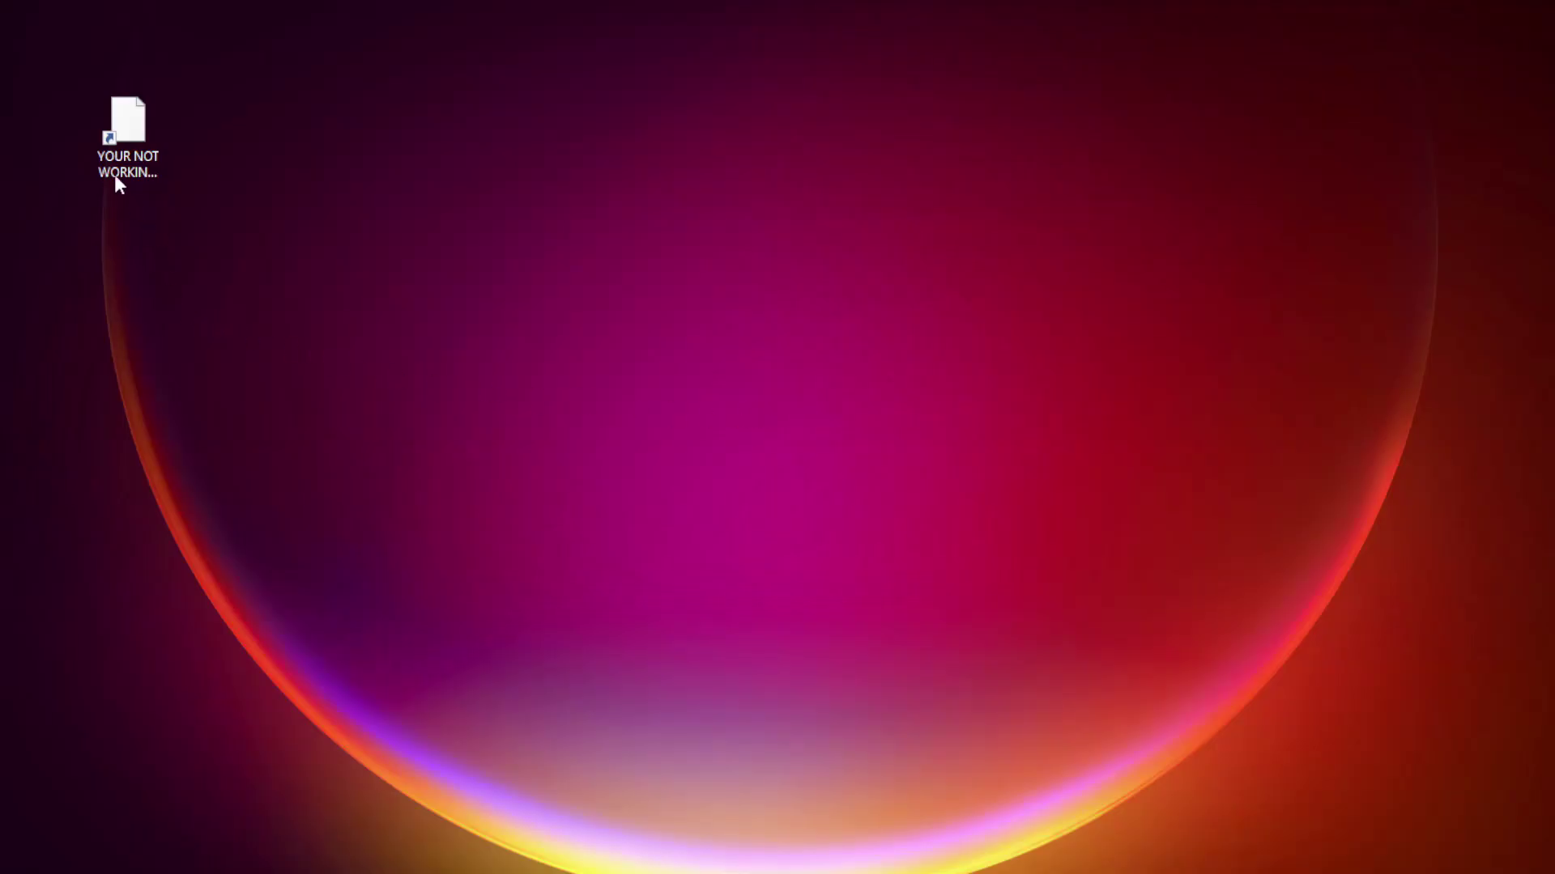
Open the compatibility properties of the YOUR NOT WORKING APP desktop shortcut
left_click(116, 176)
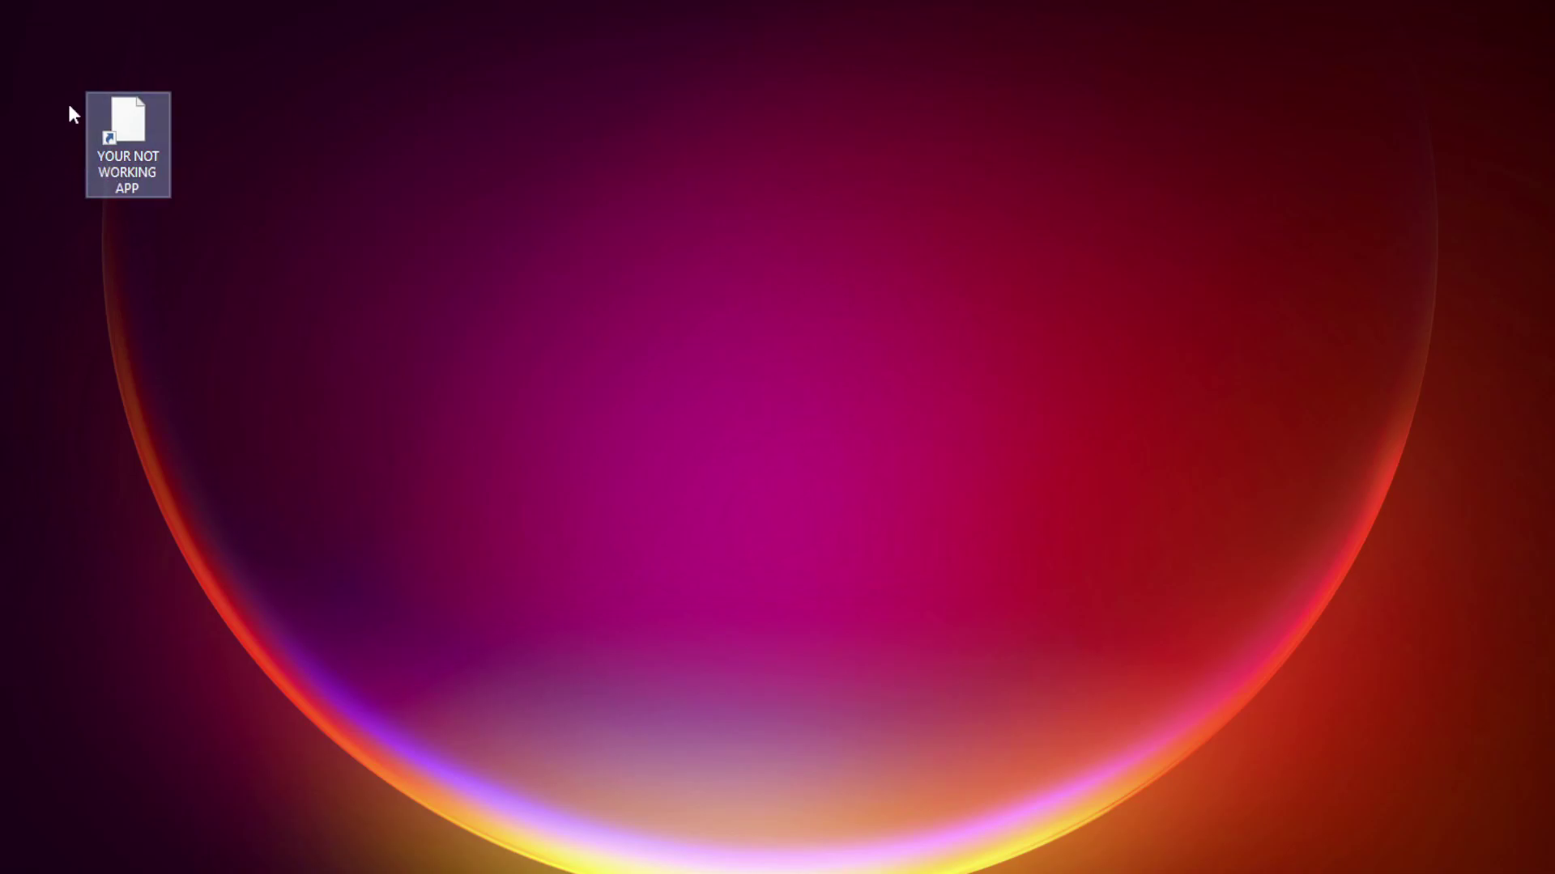
right_click(127, 120)
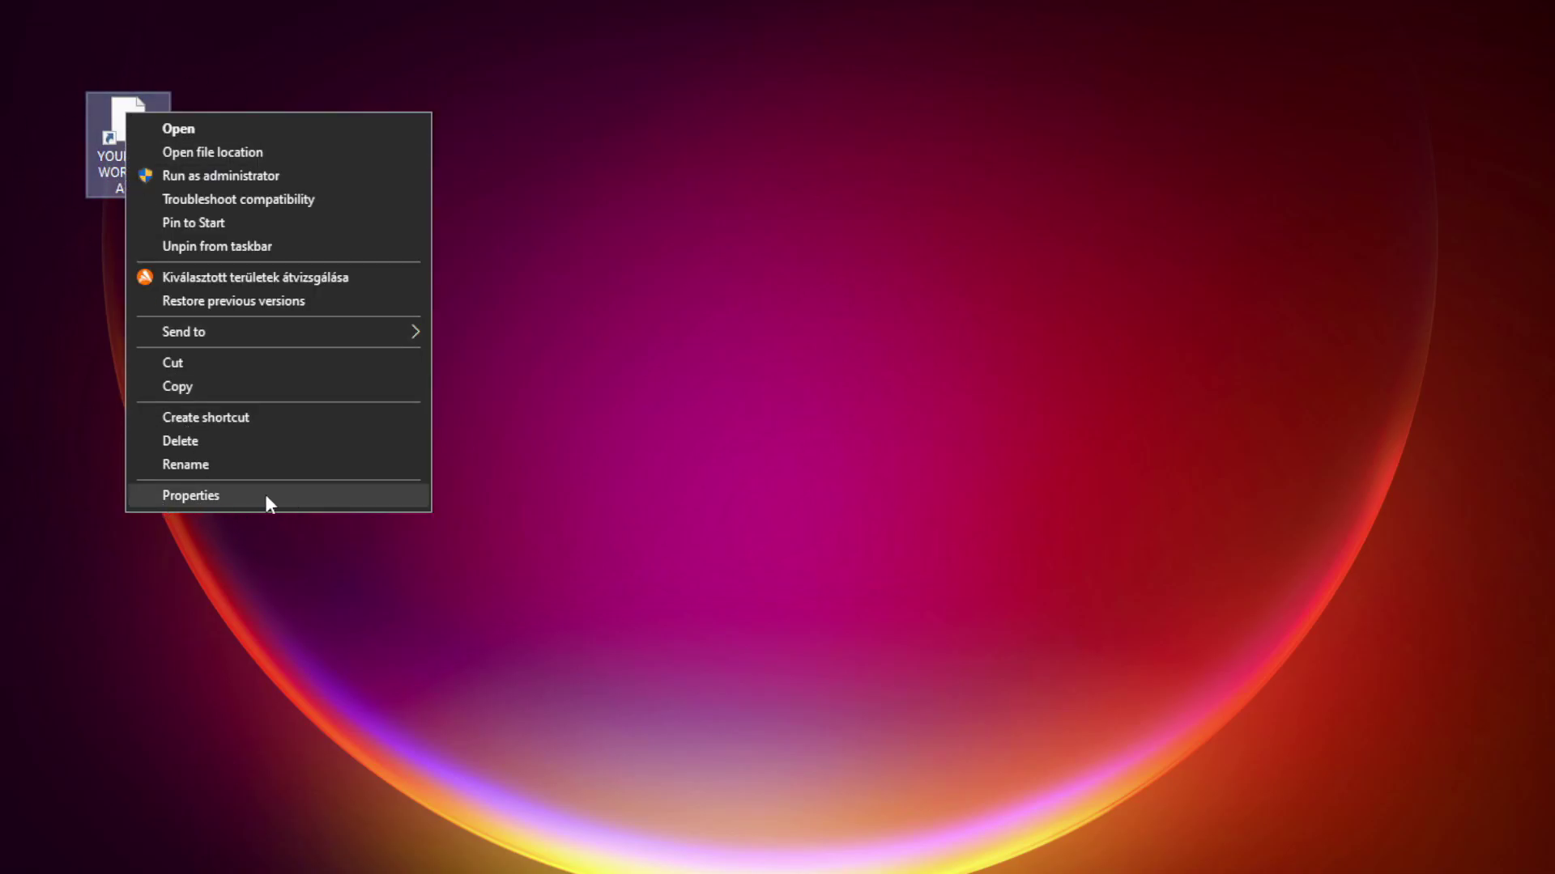
left_click(311, 497)
left_click_drag(744, 109, 783, 170)
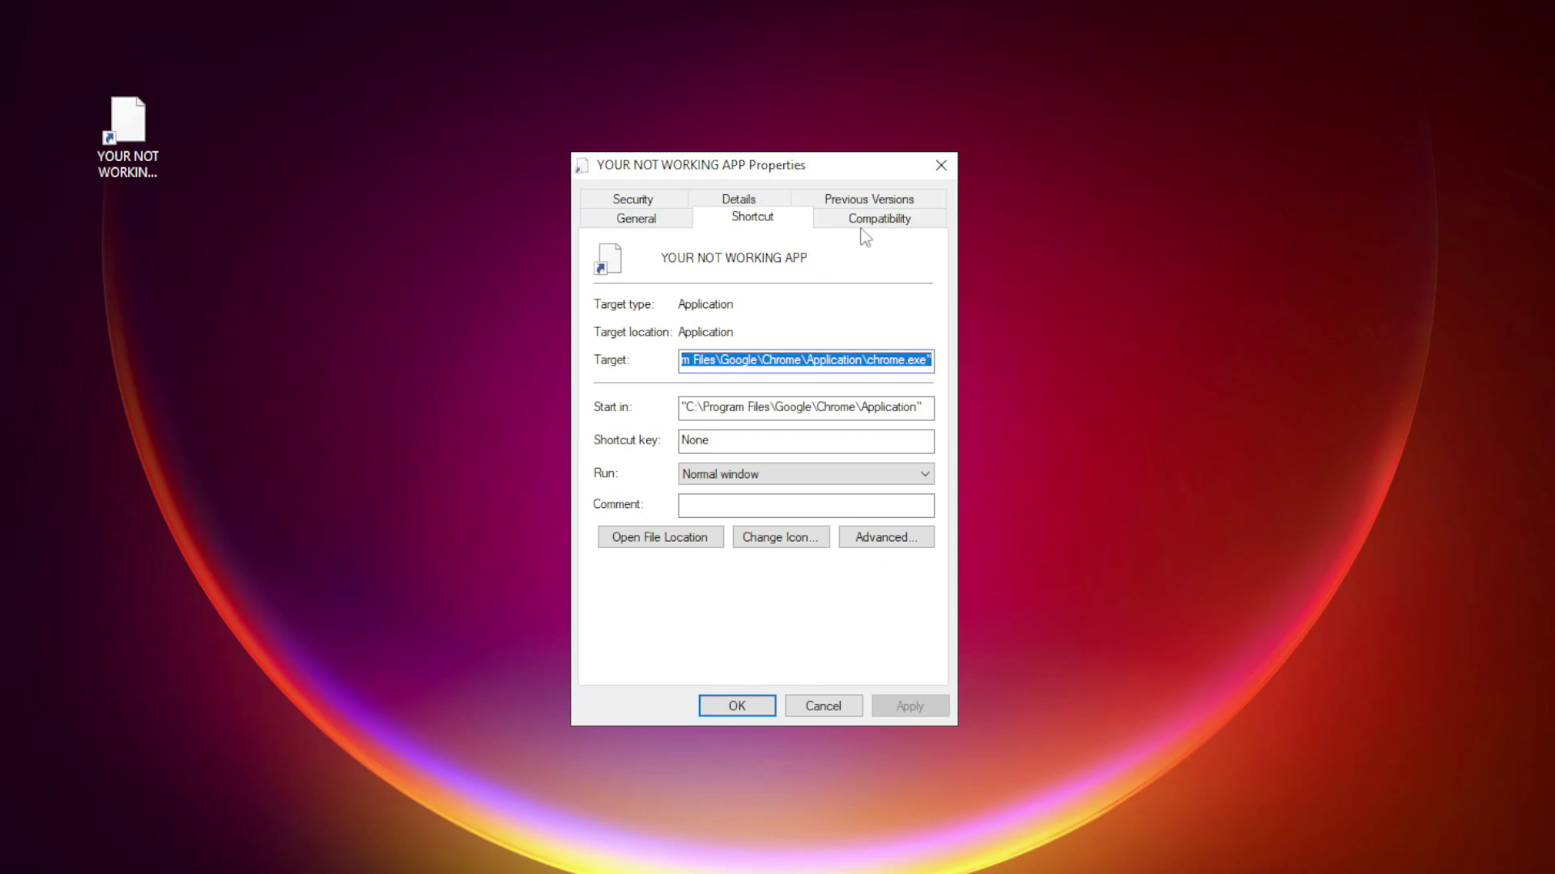
left_click(914, 233)
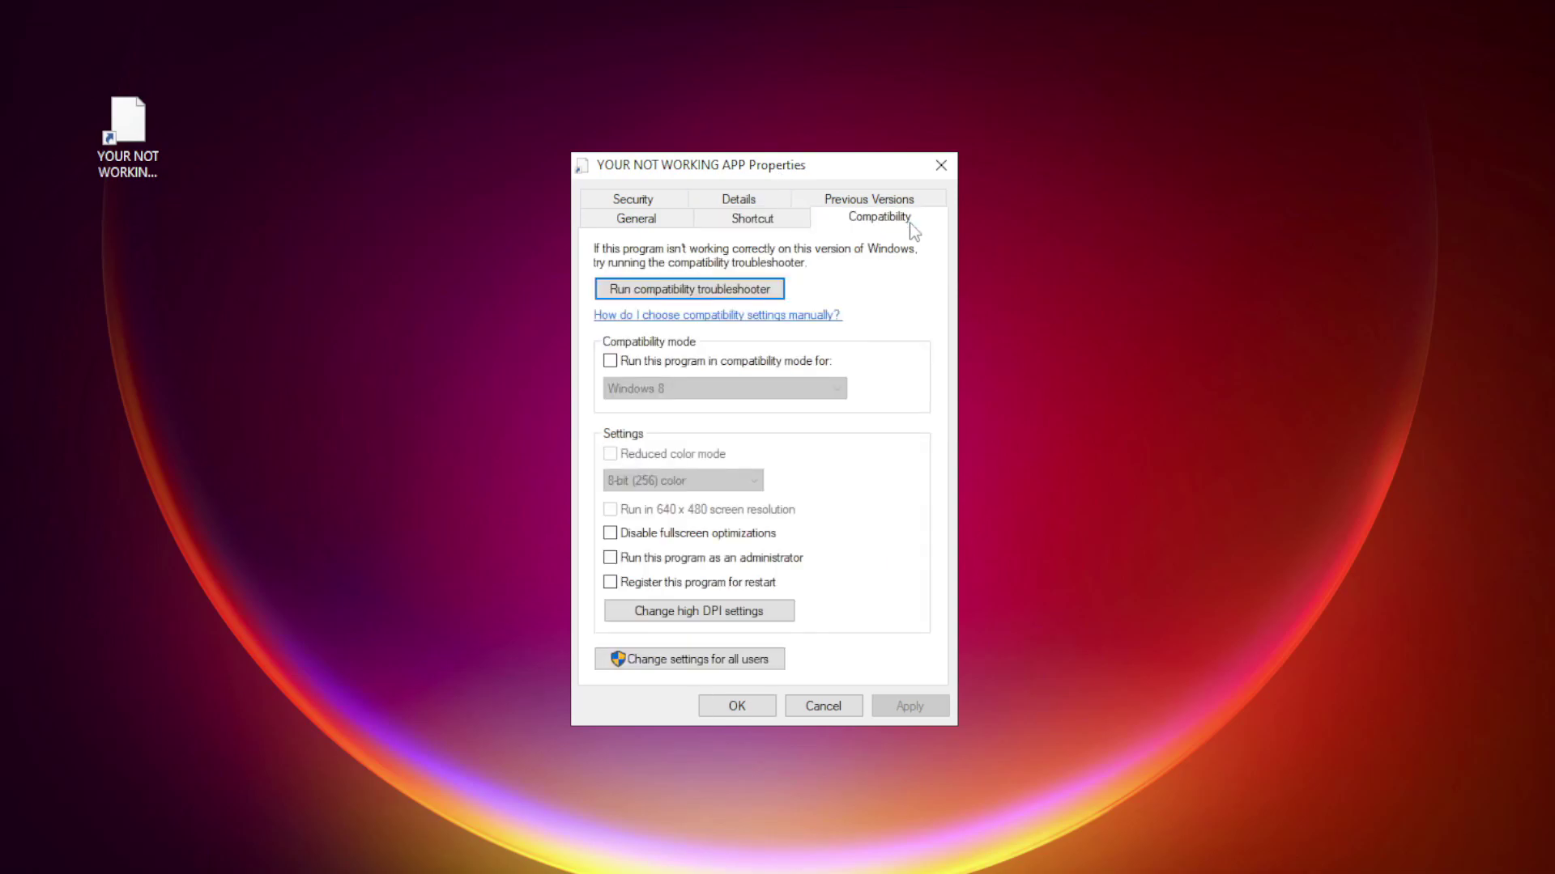
Enable compatibility mode for Windows 8, disable fullscreen optimizations, and apply the shortcut's properties
left_click(632, 361)
left_click(656, 388)
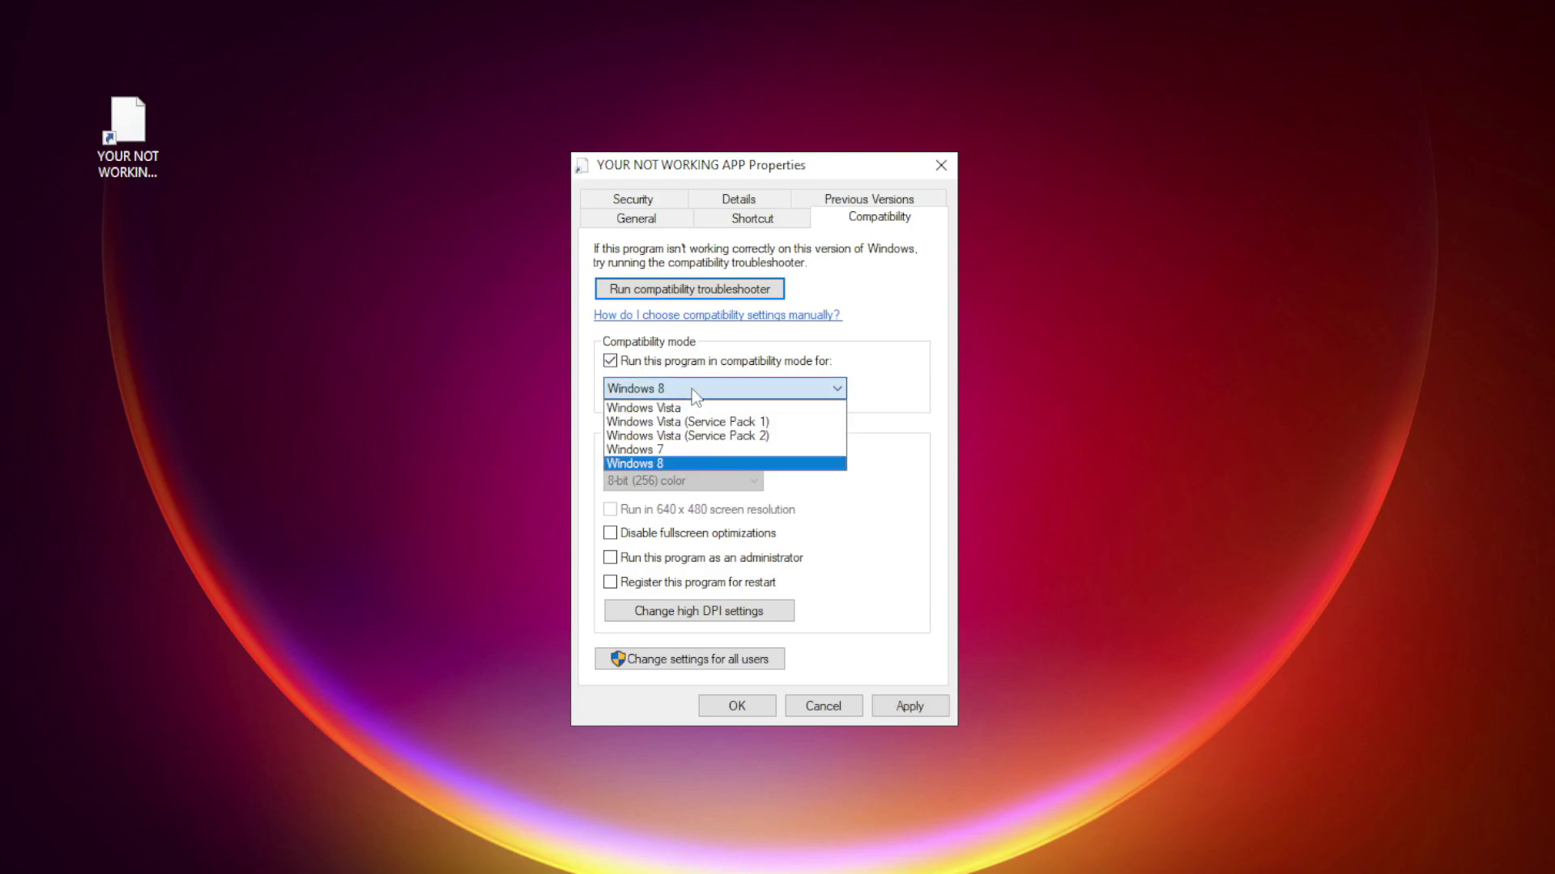
left_click(679, 458)
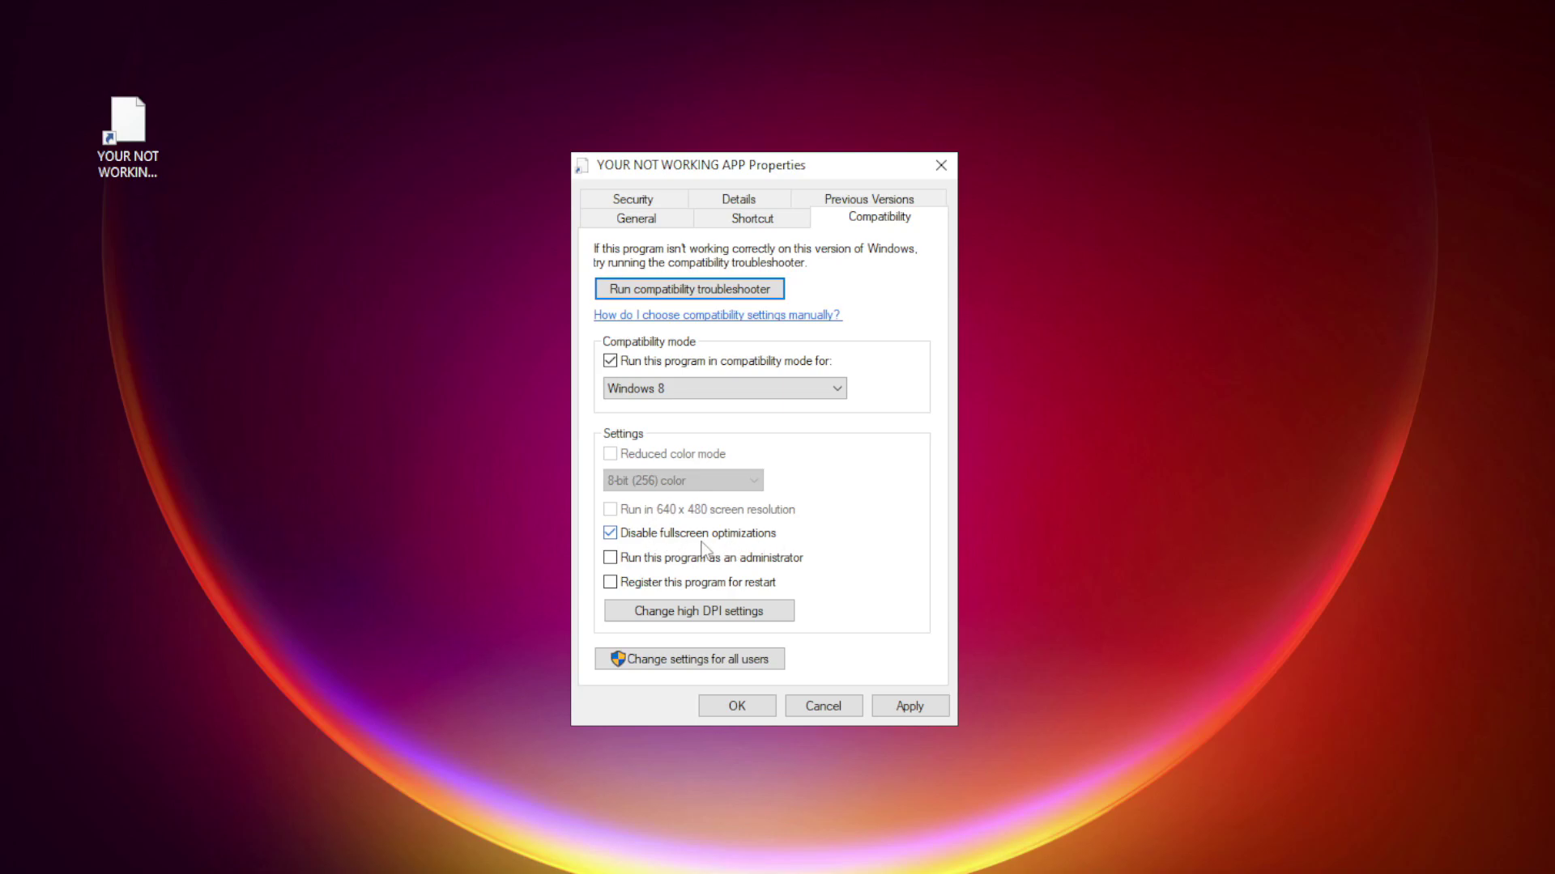
left_click(910, 707)
left_click(723, 710)
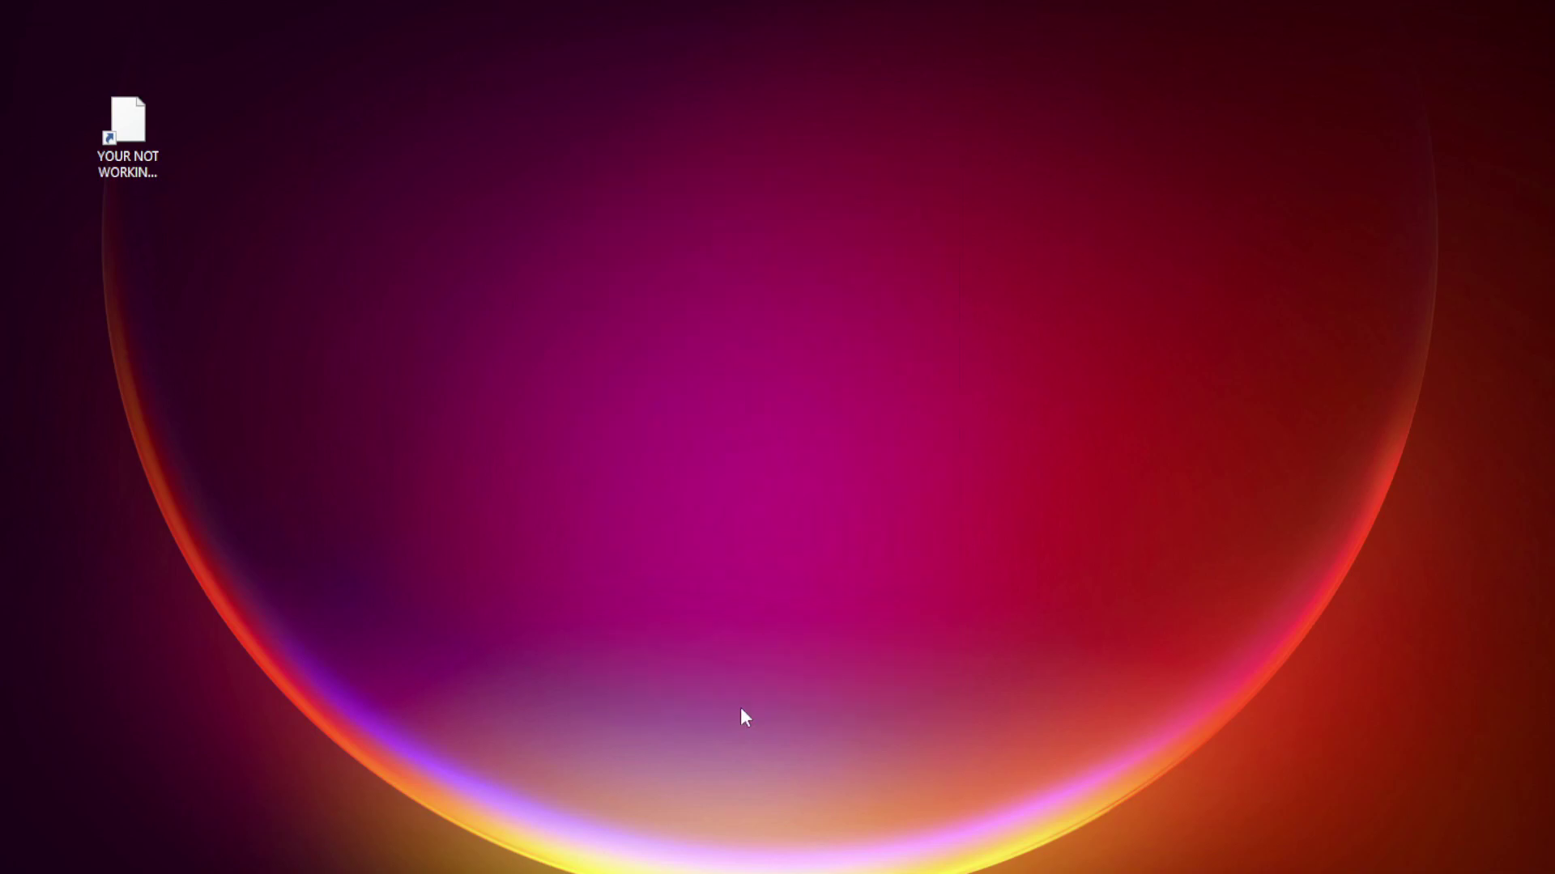
left_click(120, 140)
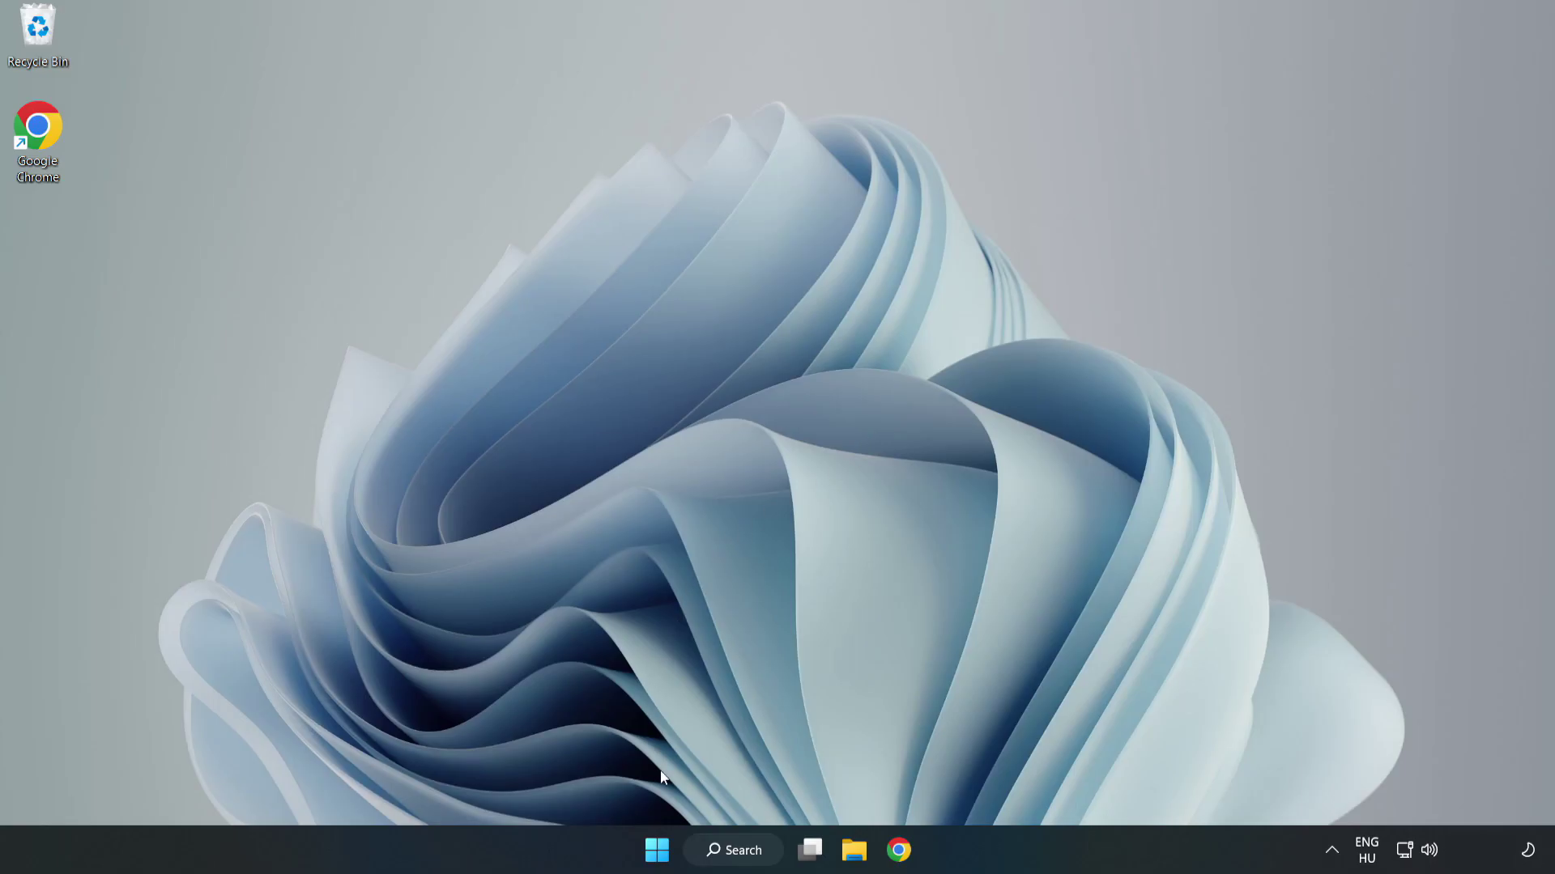
Open Task Manager and show its list of startup apps
right_click(657, 856)
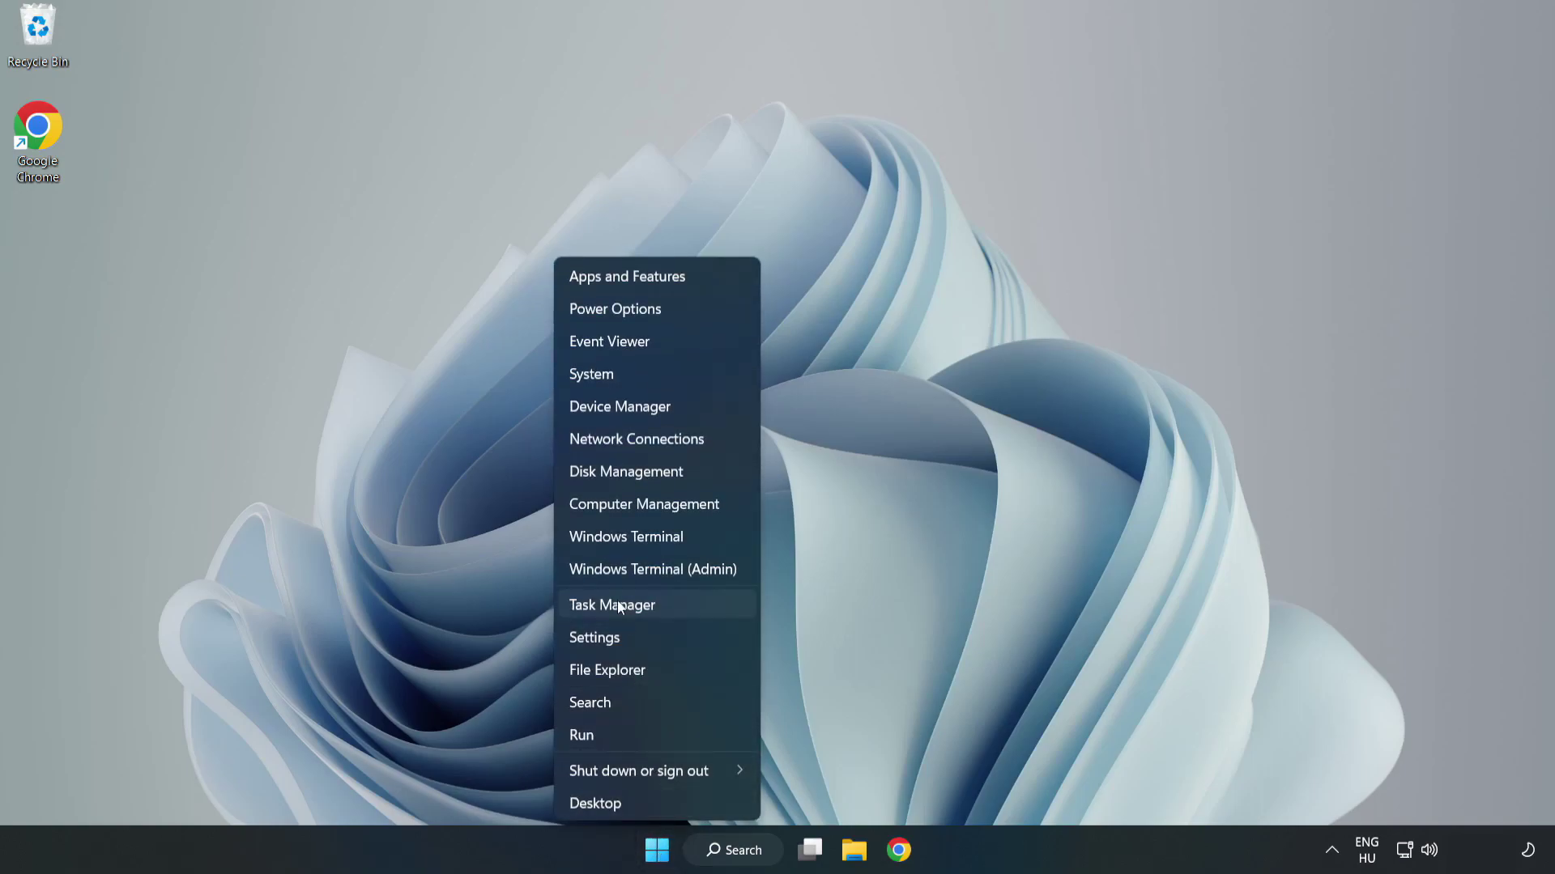
left_click(654, 606)
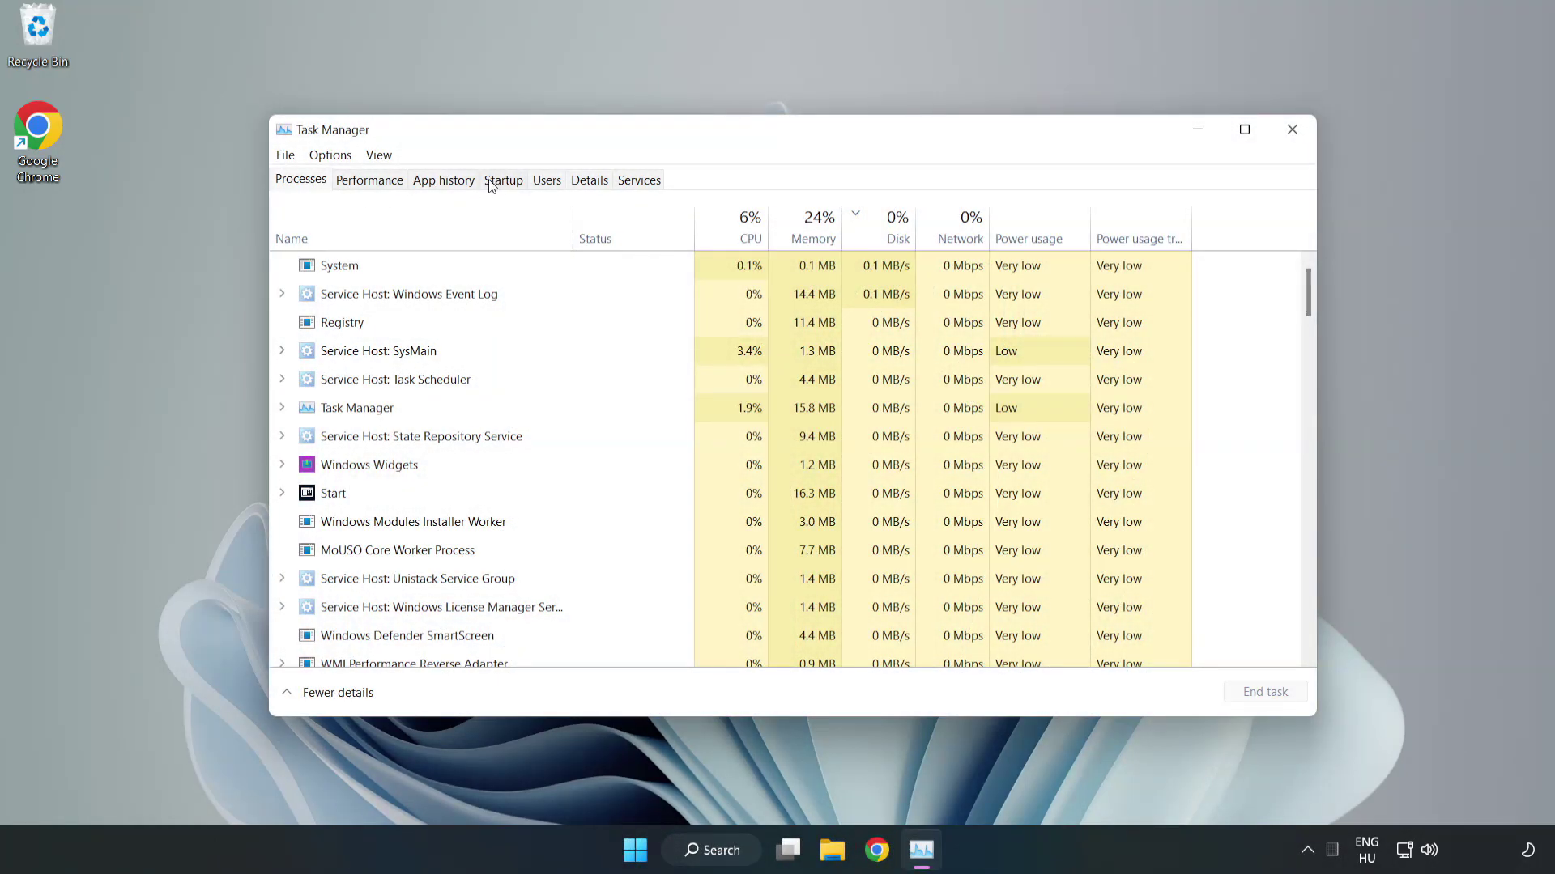
left_click(506, 183)
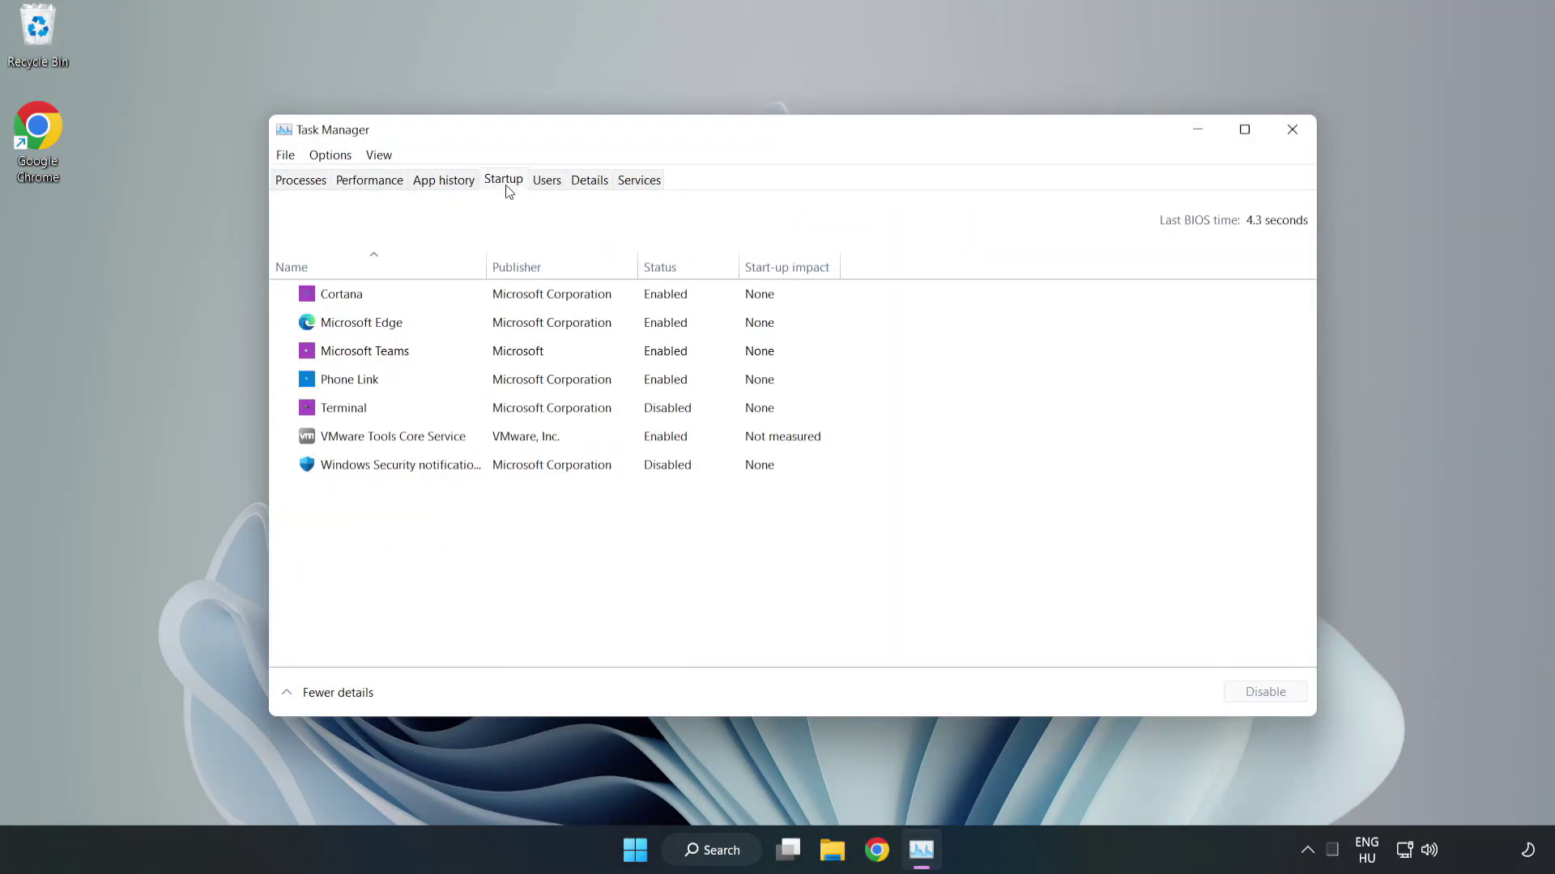
Disable Cortana, Microsoft Edge, Microsoft Teams and Phone Link at startup, and close Task Manager
left_click(536, 308)
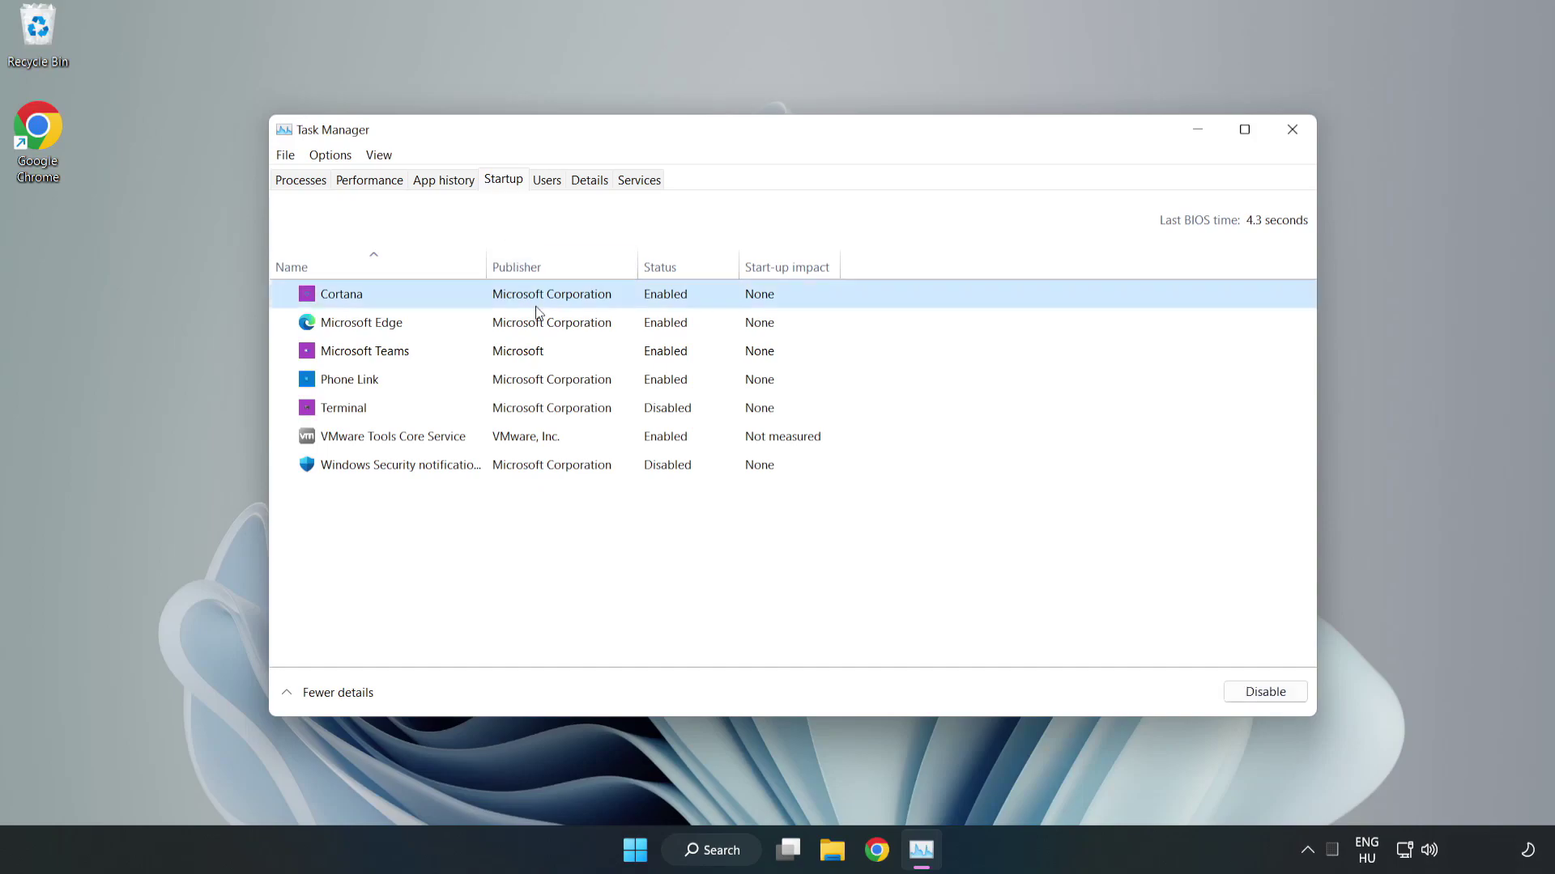
left_click(1265, 691)
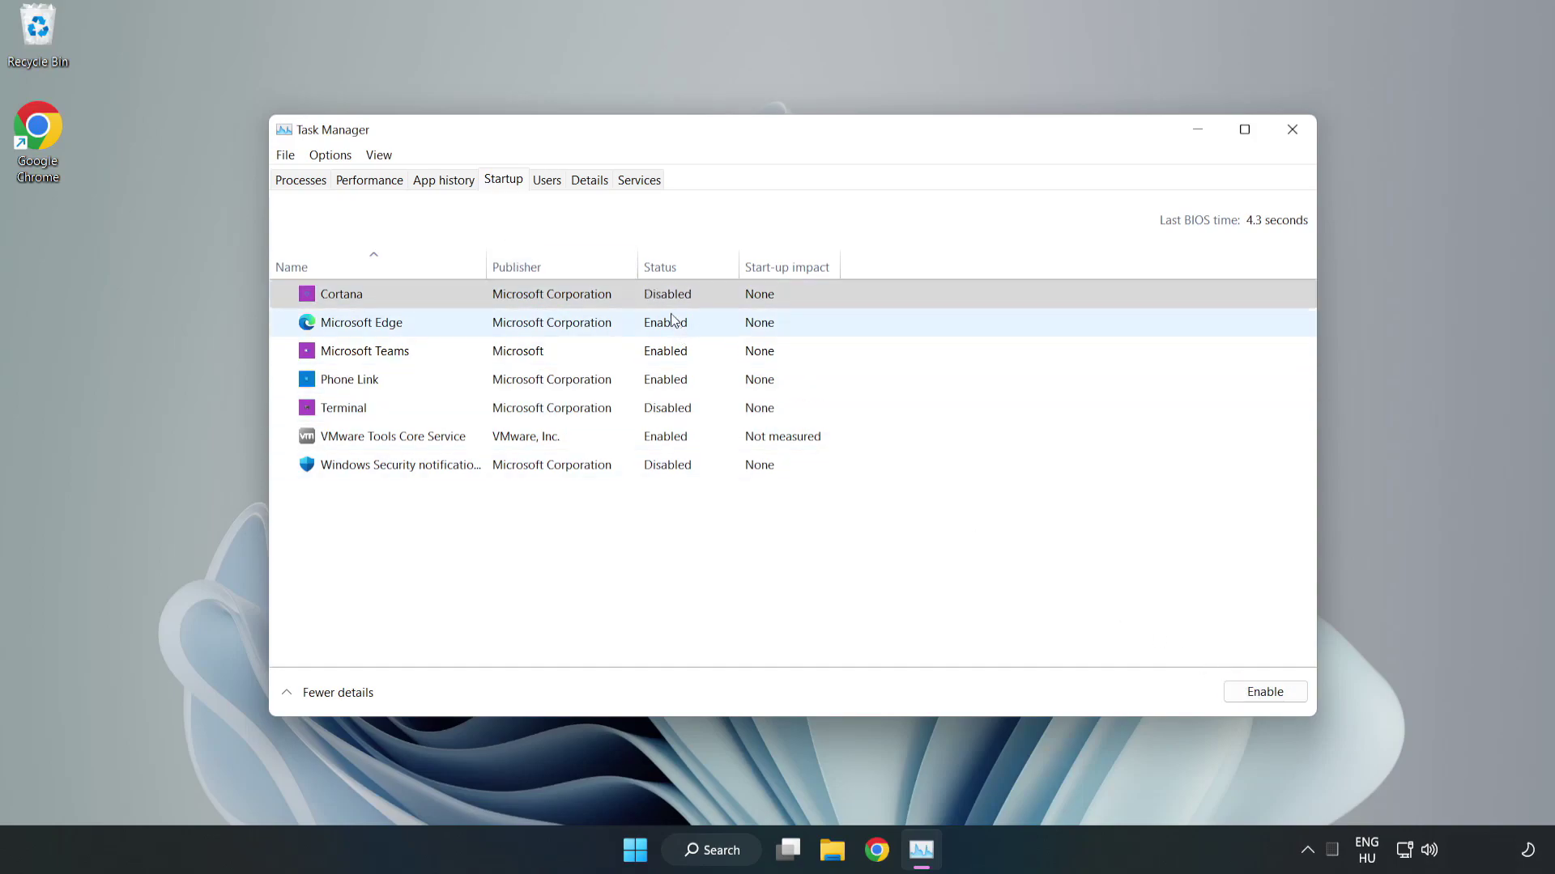
left_click(671, 321)
left_click(1263, 692)
left_click(548, 360)
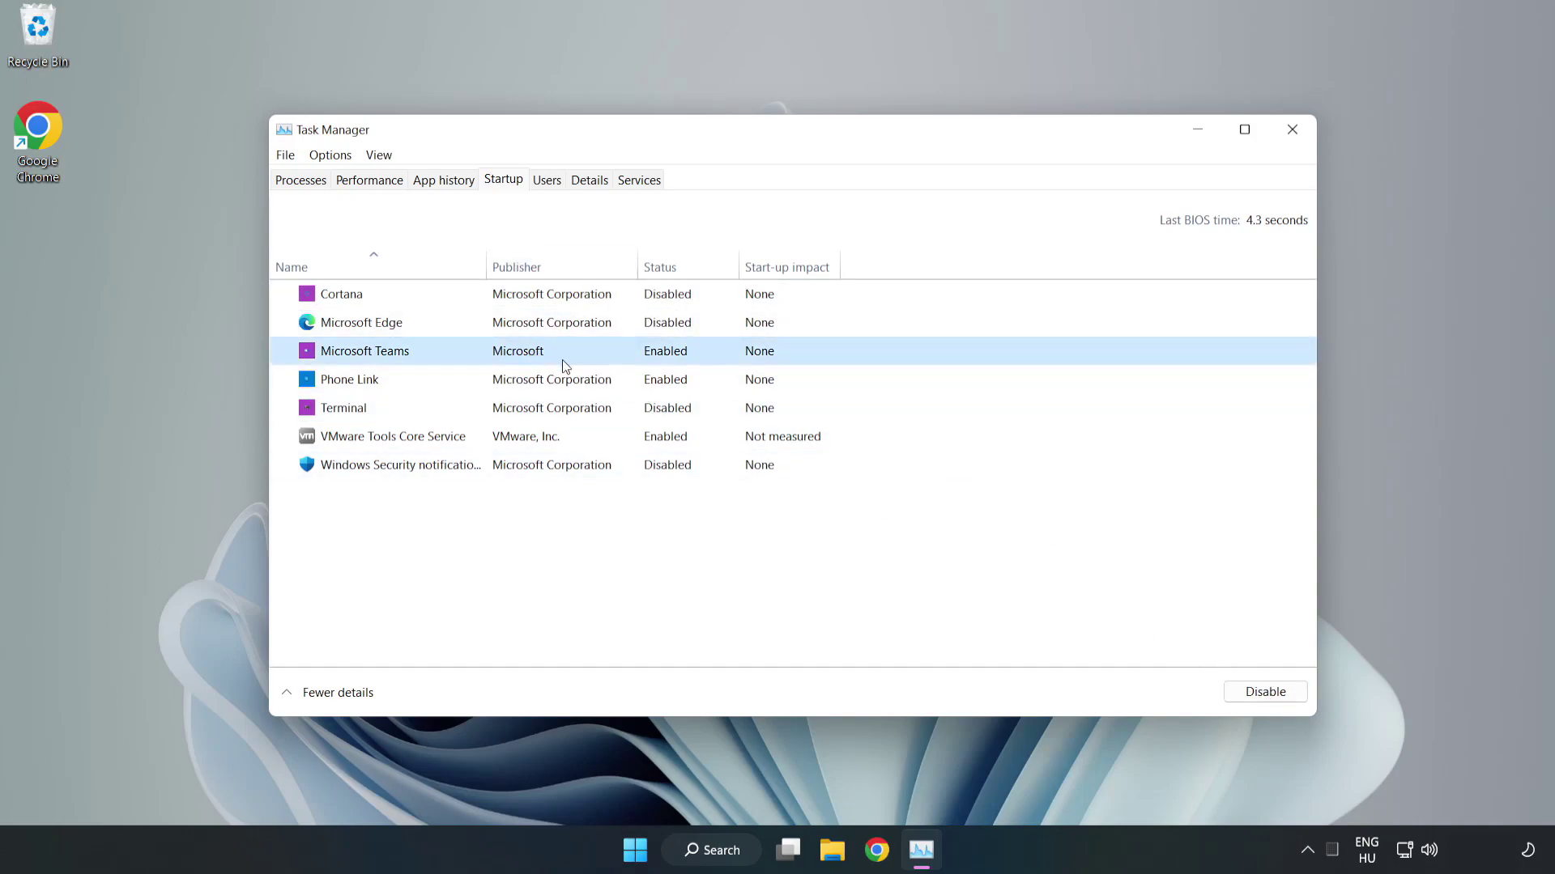
left_click(1265, 692)
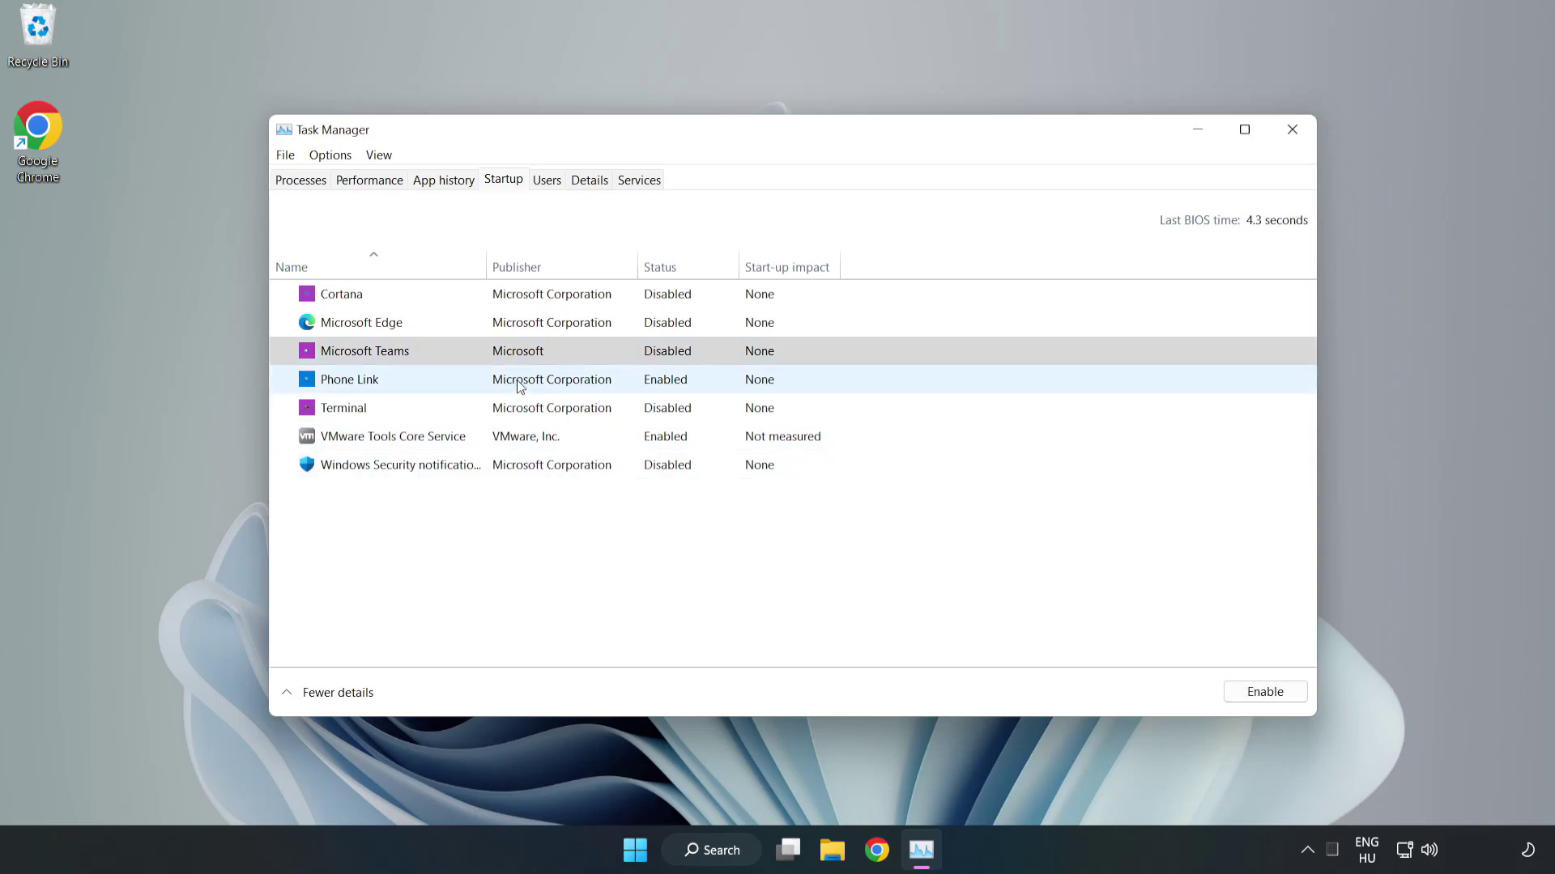
left_click(519, 387)
left_click(1263, 693)
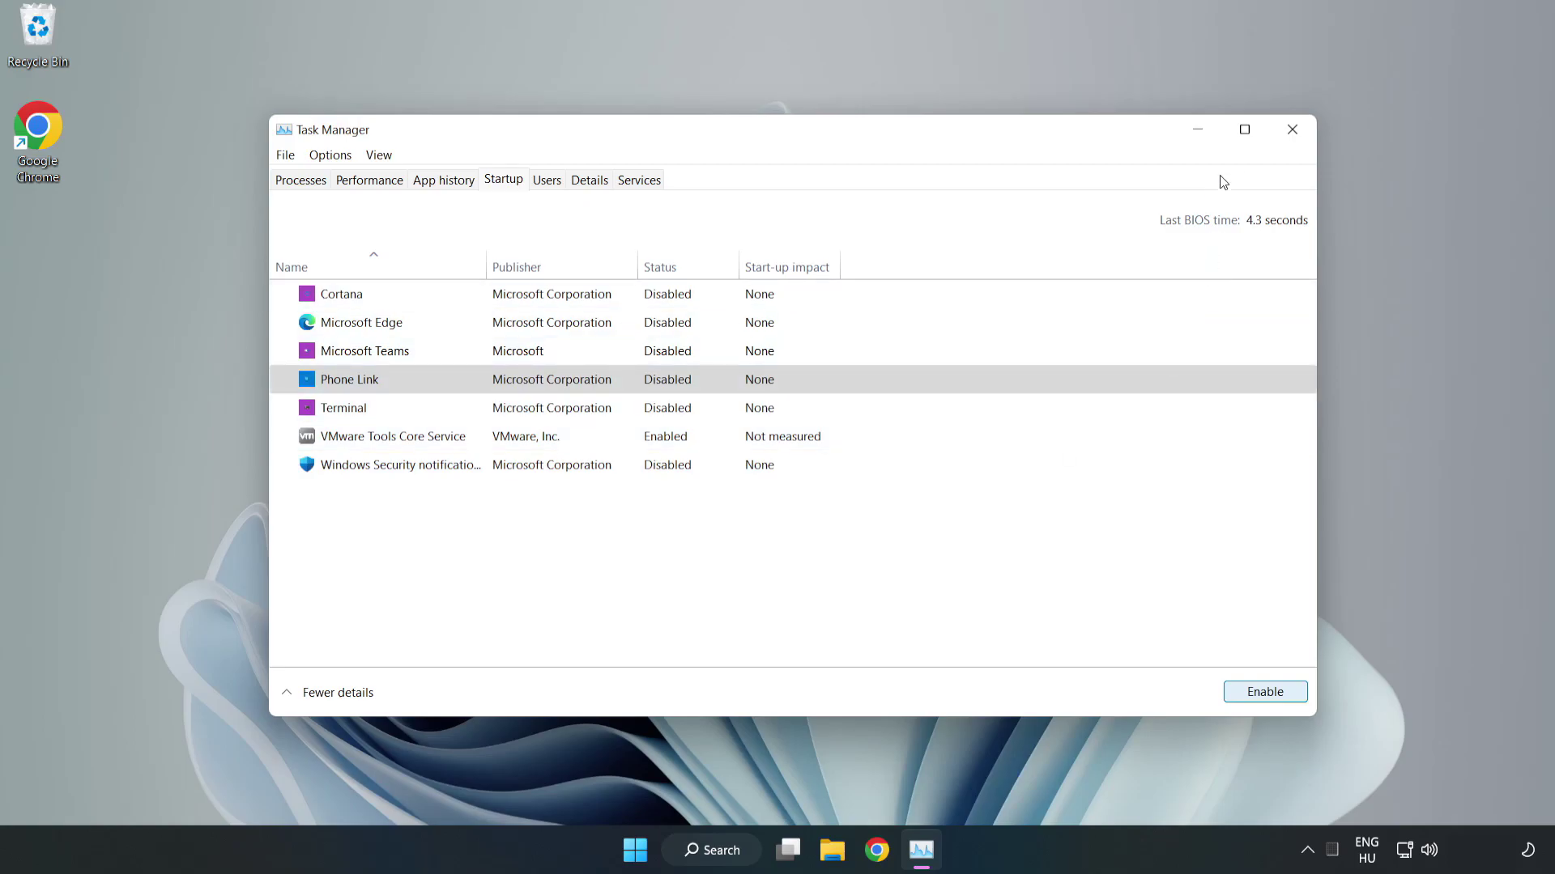
left_click(1294, 132)
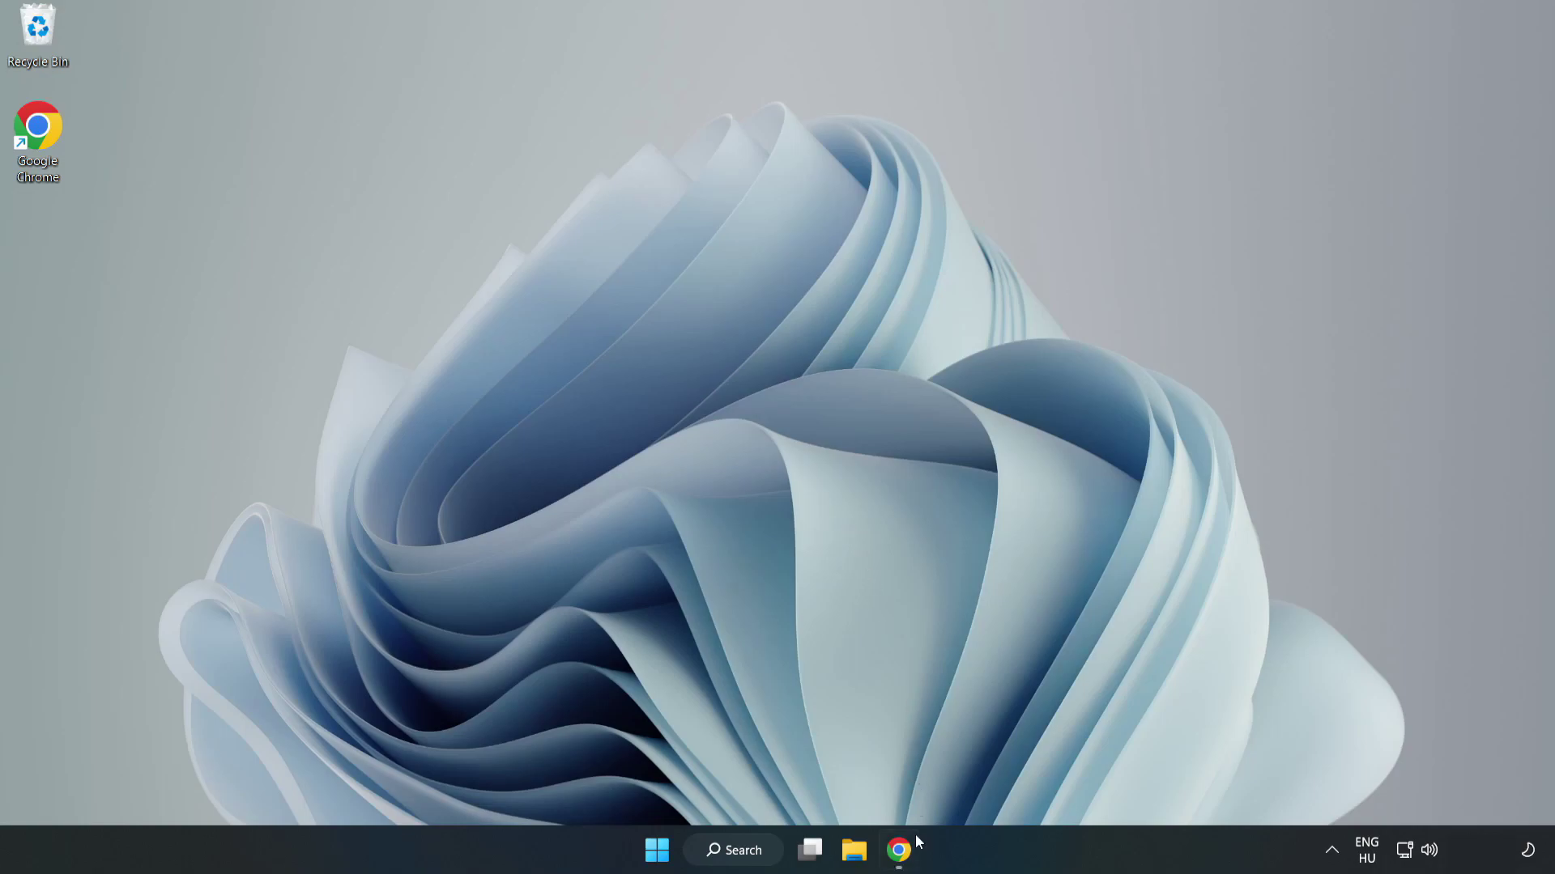
Switch to Chrome and examine the web address of the DirectX End-User Runtime Web Installer download page
left_click(897, 864)
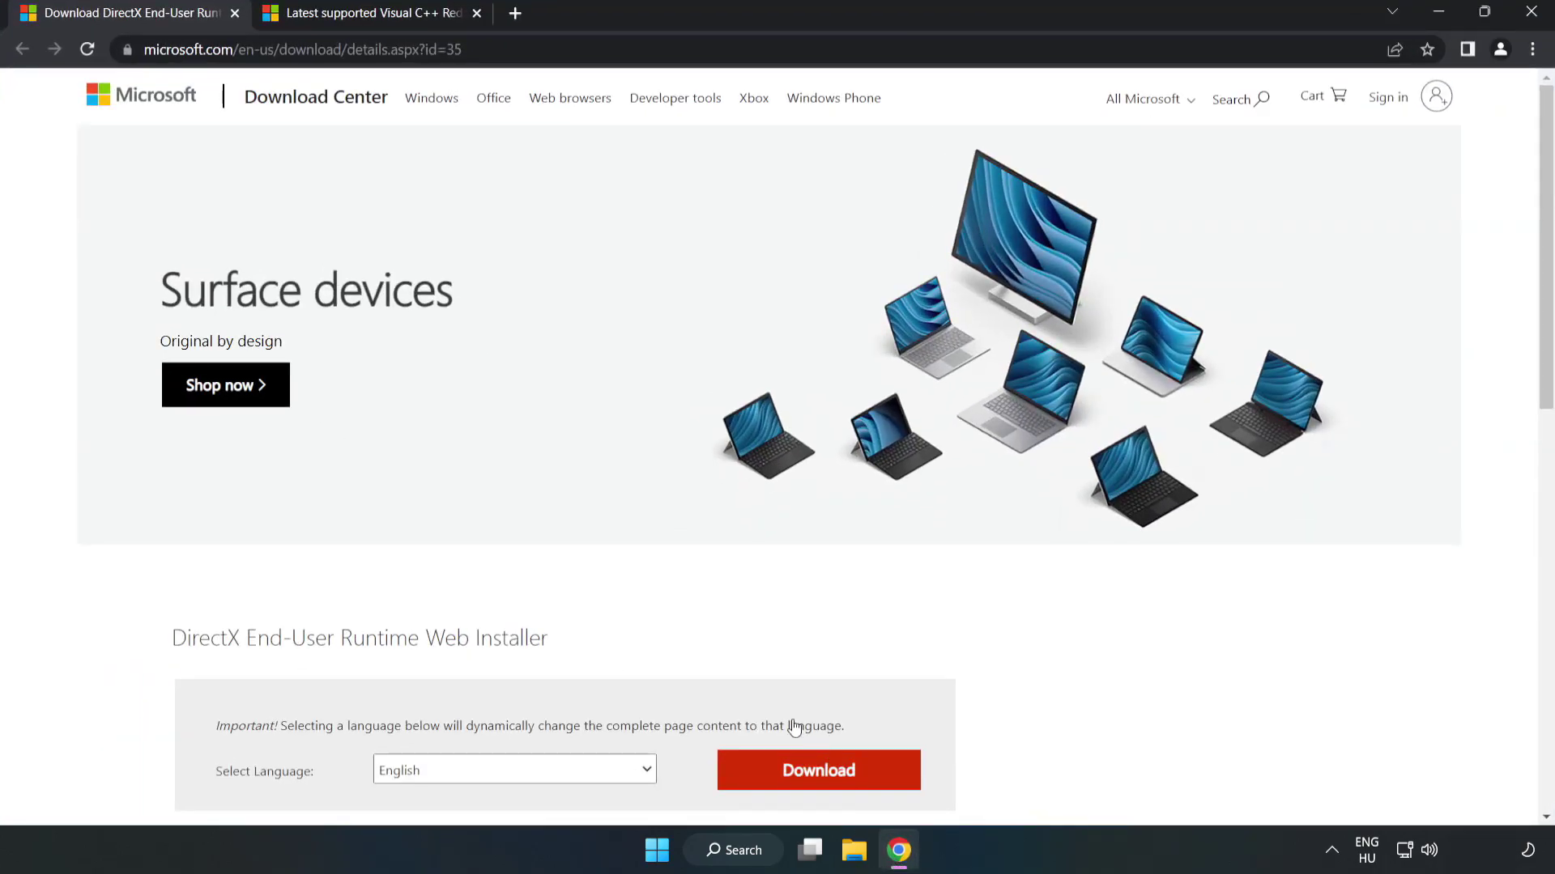
left_click(544, 51)
left_click(544, 51)
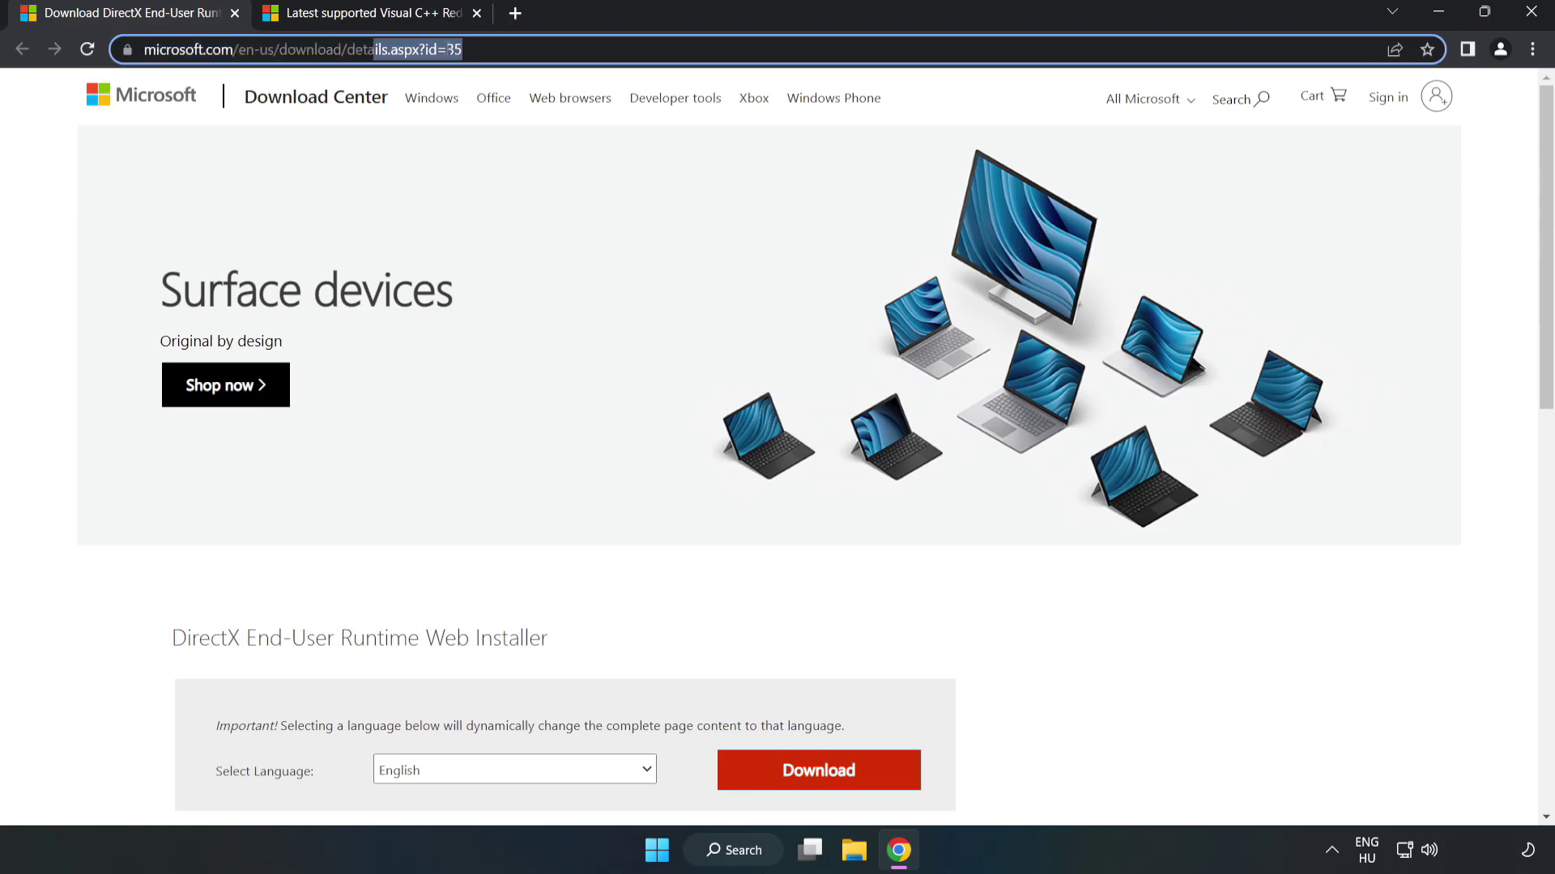
left_click(65, 185)
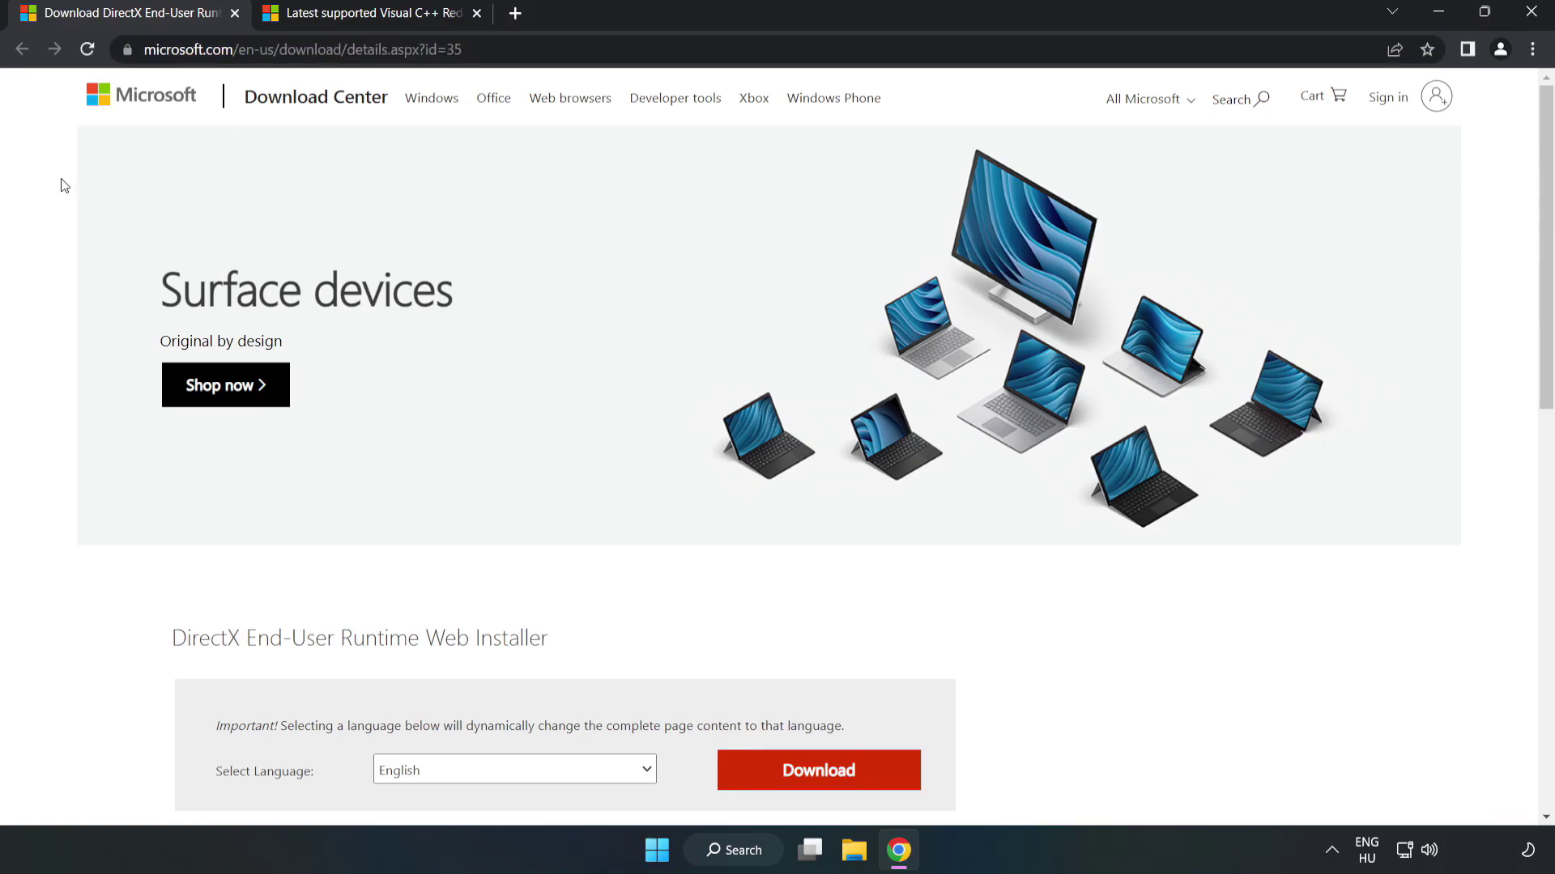
Download the DirectX End-User Runtime Web Installer and launch the downloaded dxwebsetup.exe
scroll(878, 531, "down", 3)
left_click(826, 523)
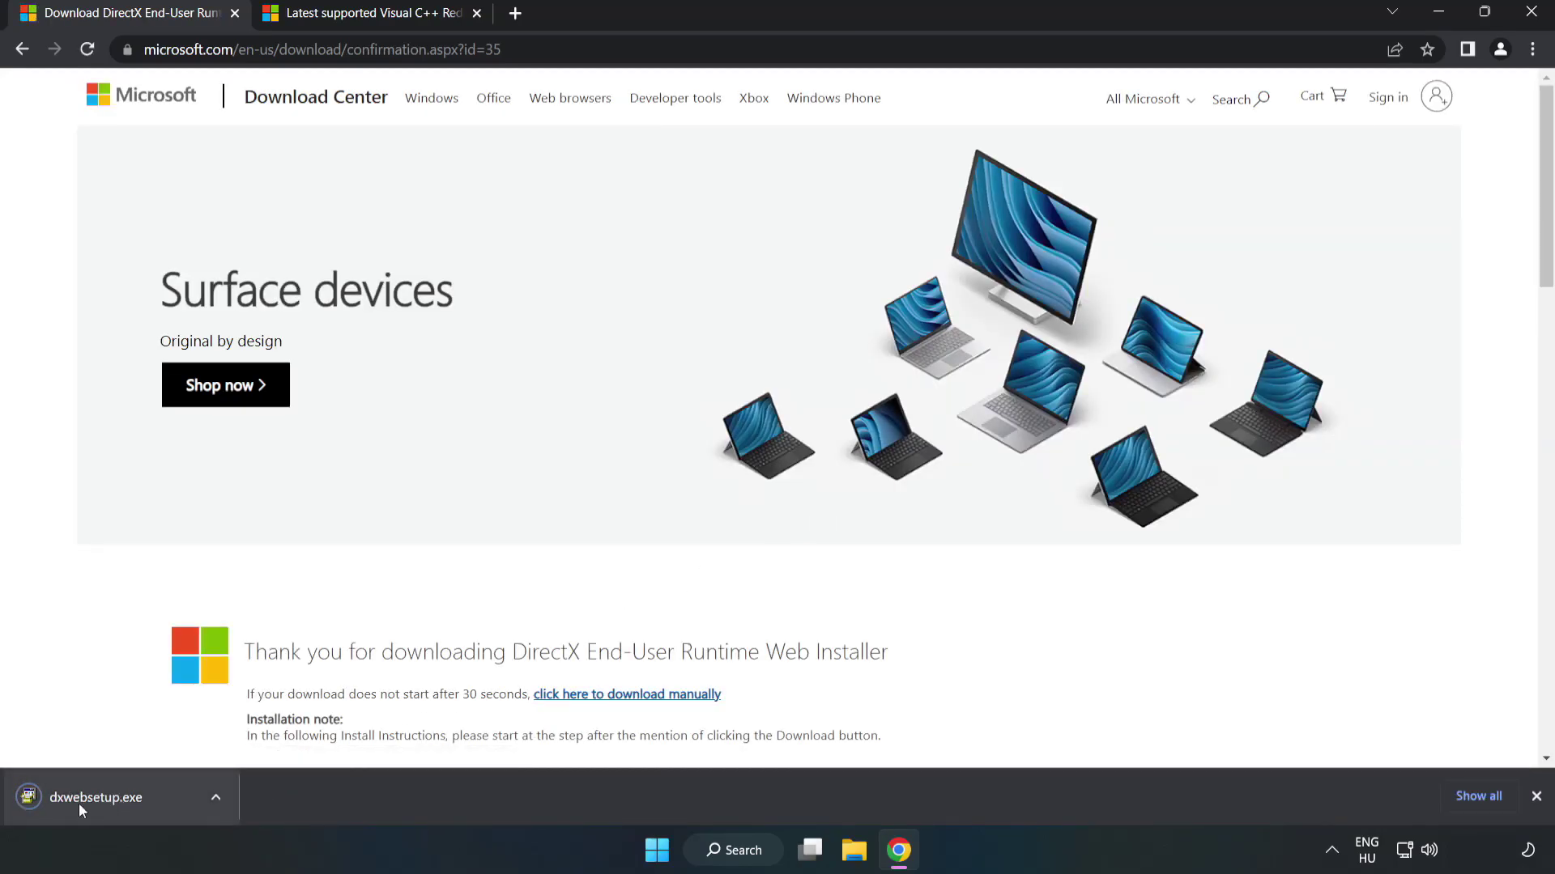
left_click(114, 798)
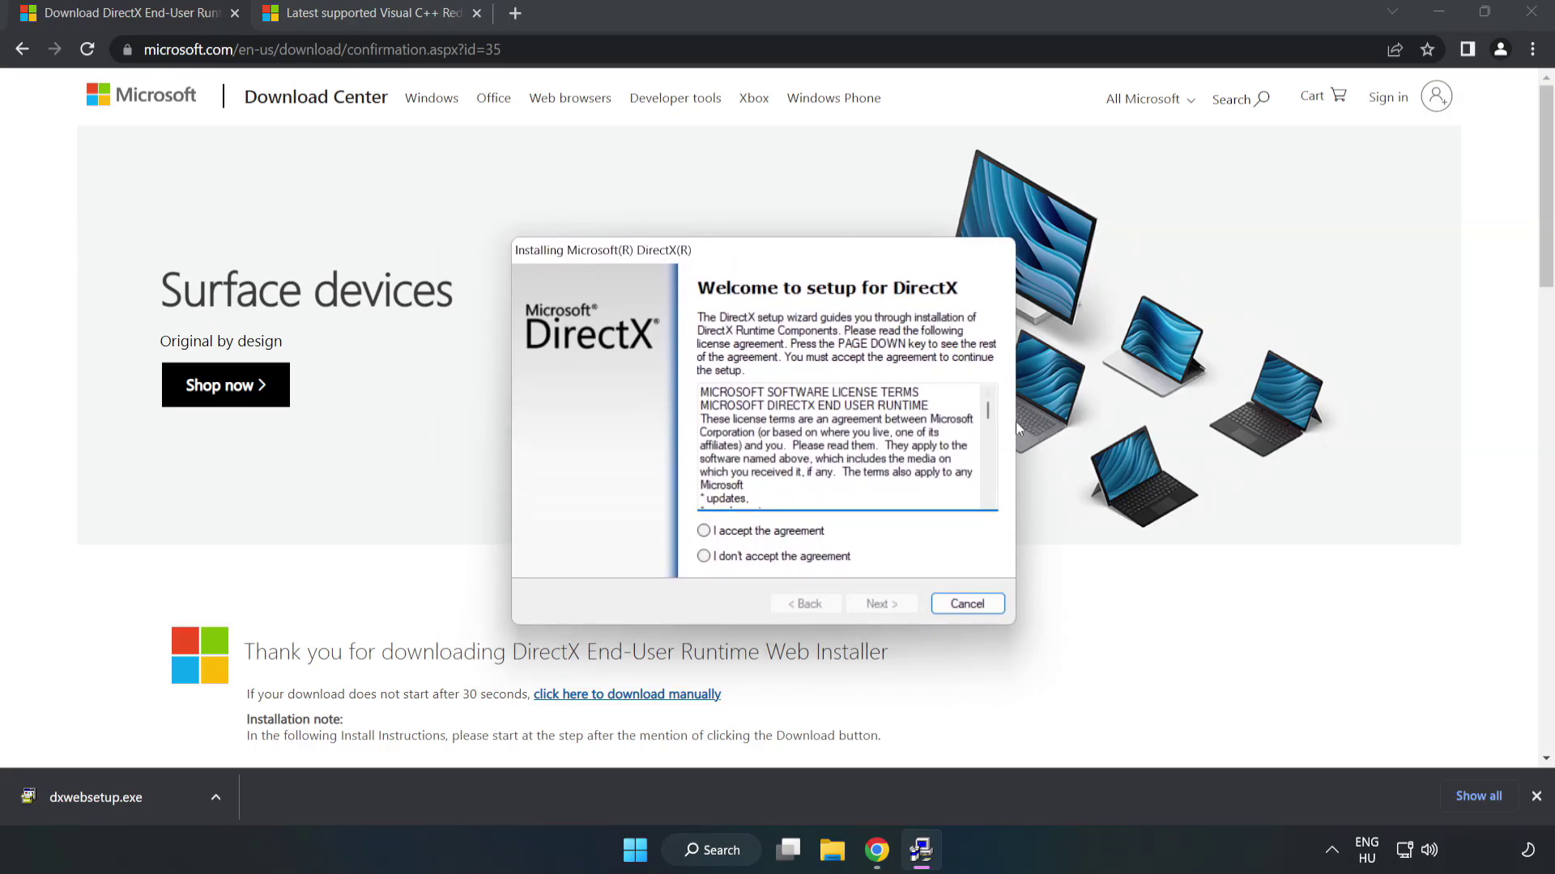
Accept the DirectX license agreement, complete the setup without the Bing Bar, and close the DirectX download page
left_click_drag(987, 410, 980, 492)
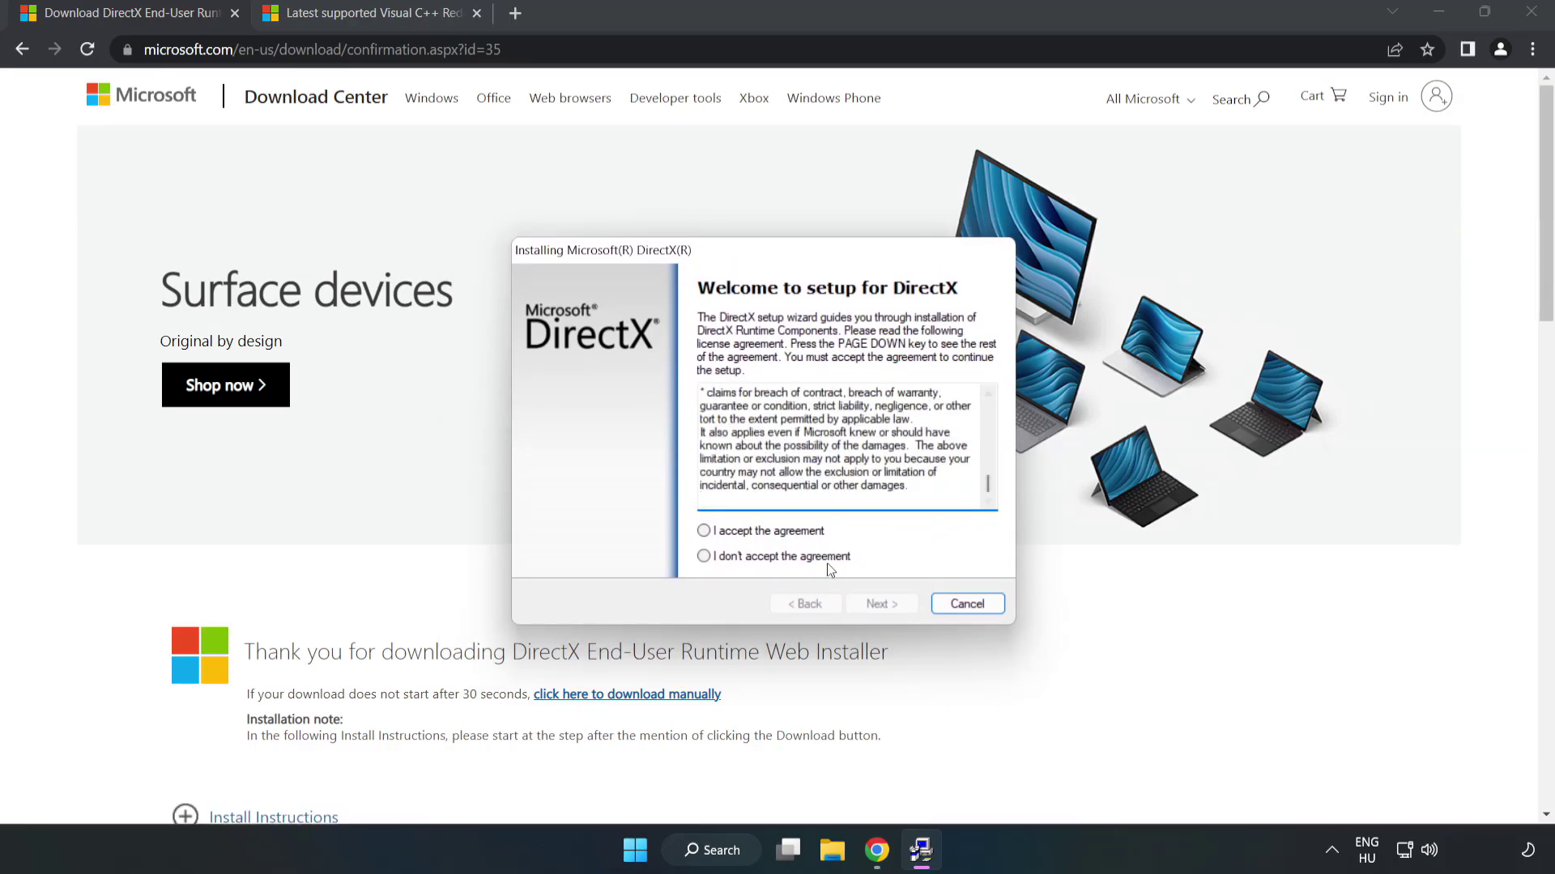
left_click(705, 532)
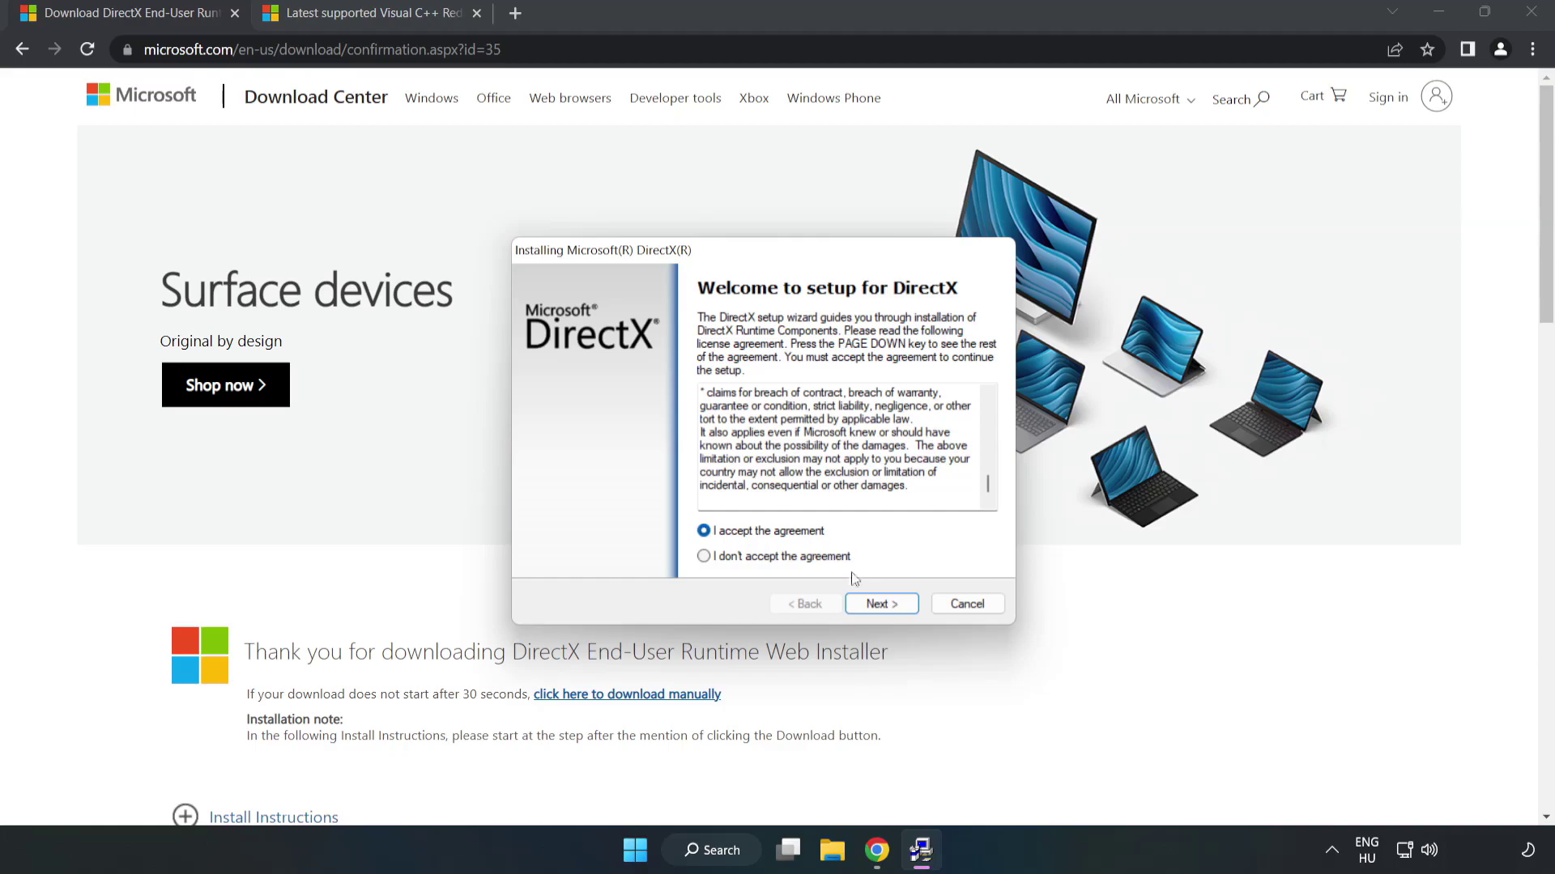
left_click(881, 604)
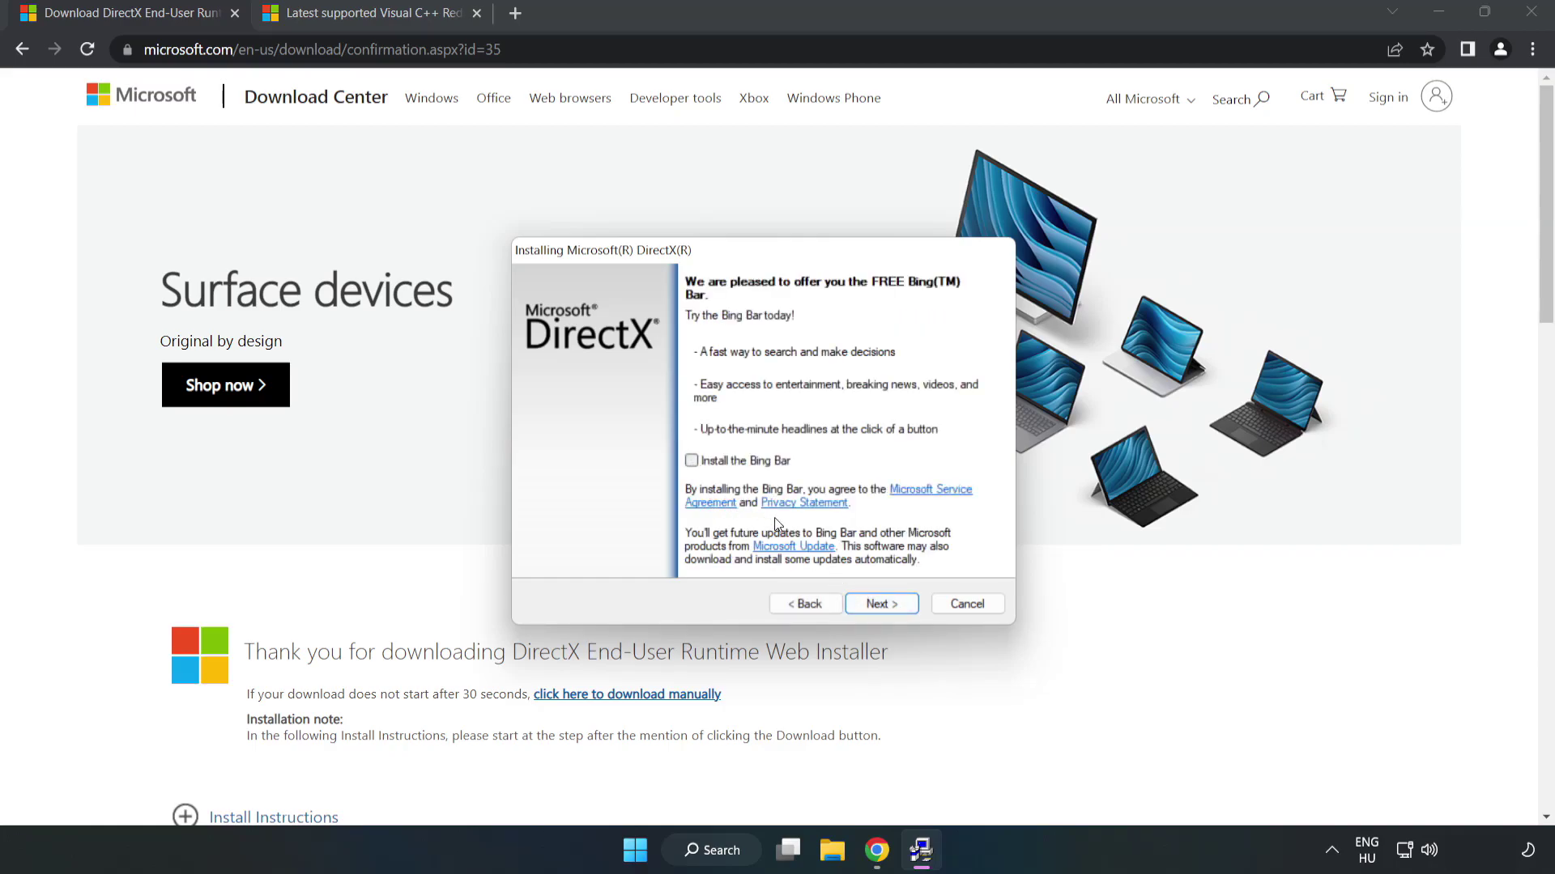
left_click(892, 605)
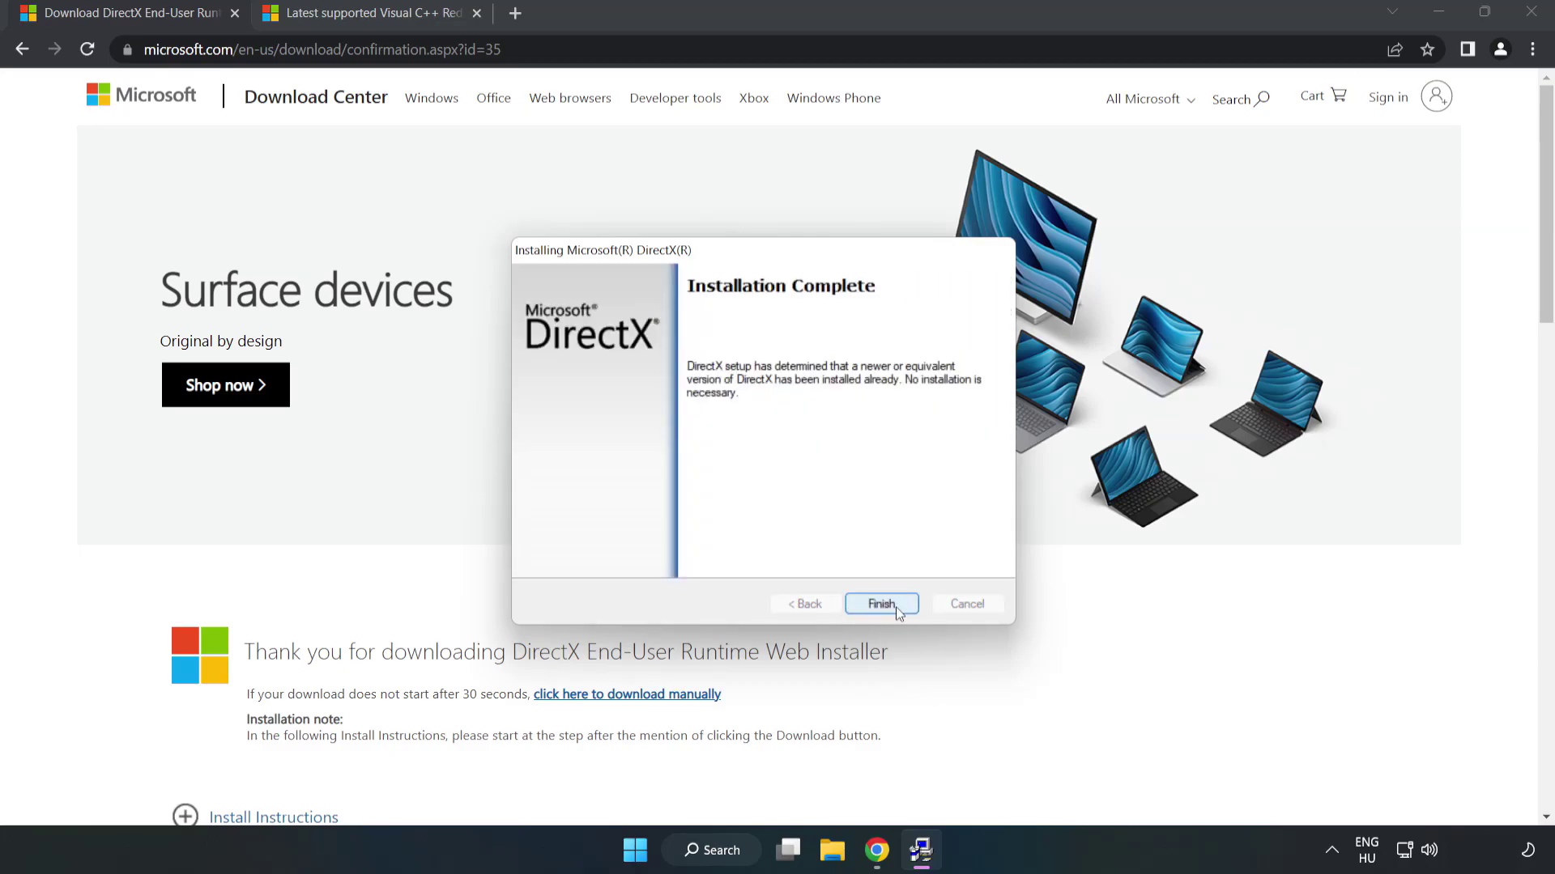
left_click(891, 608)
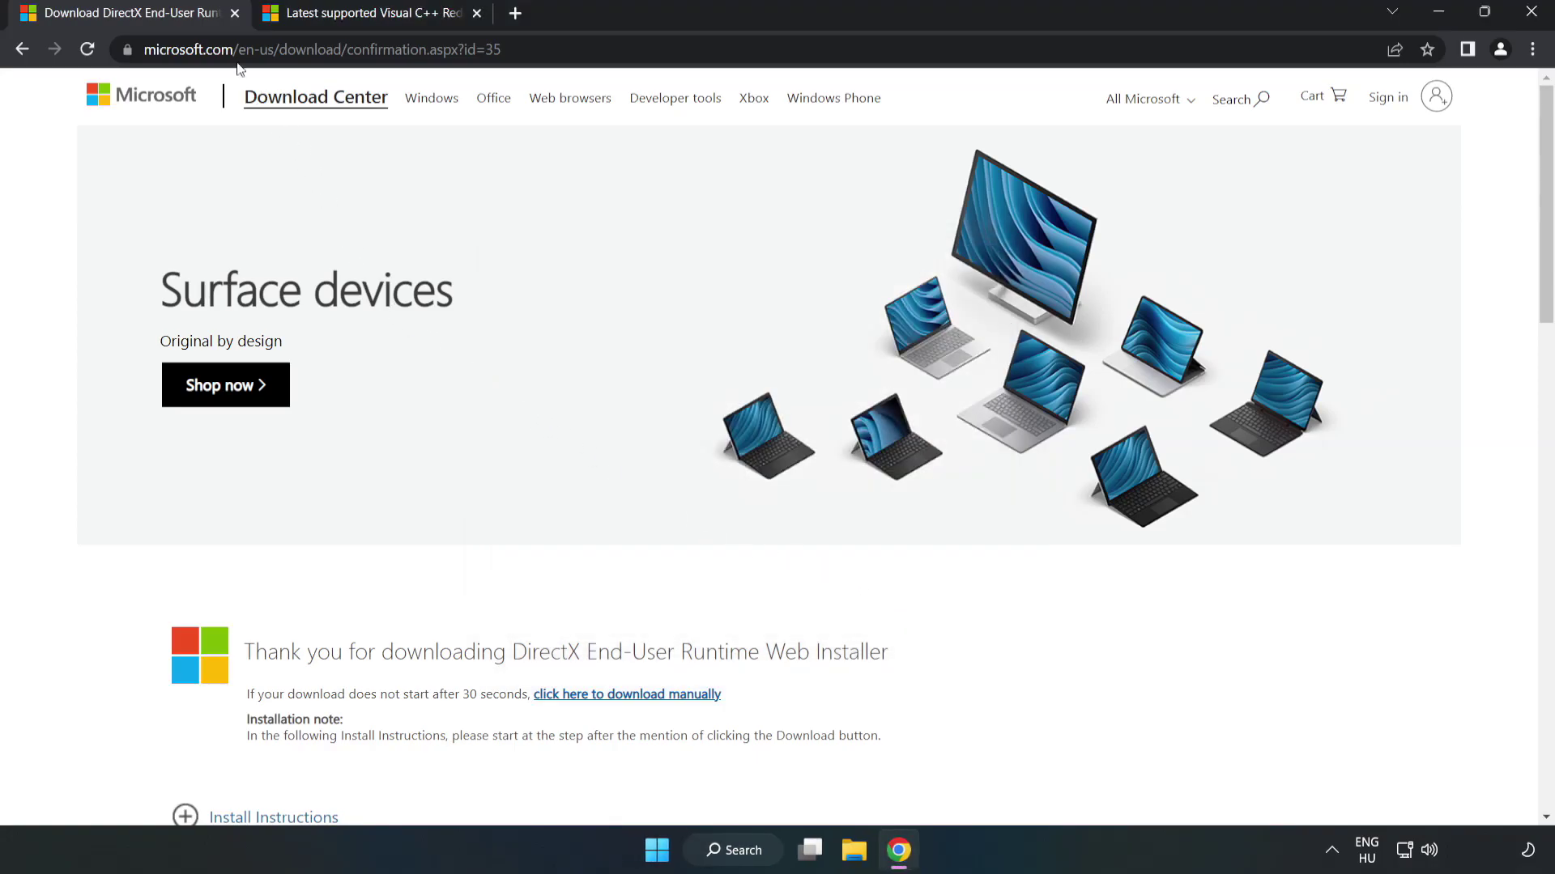
left_click(234, 13)
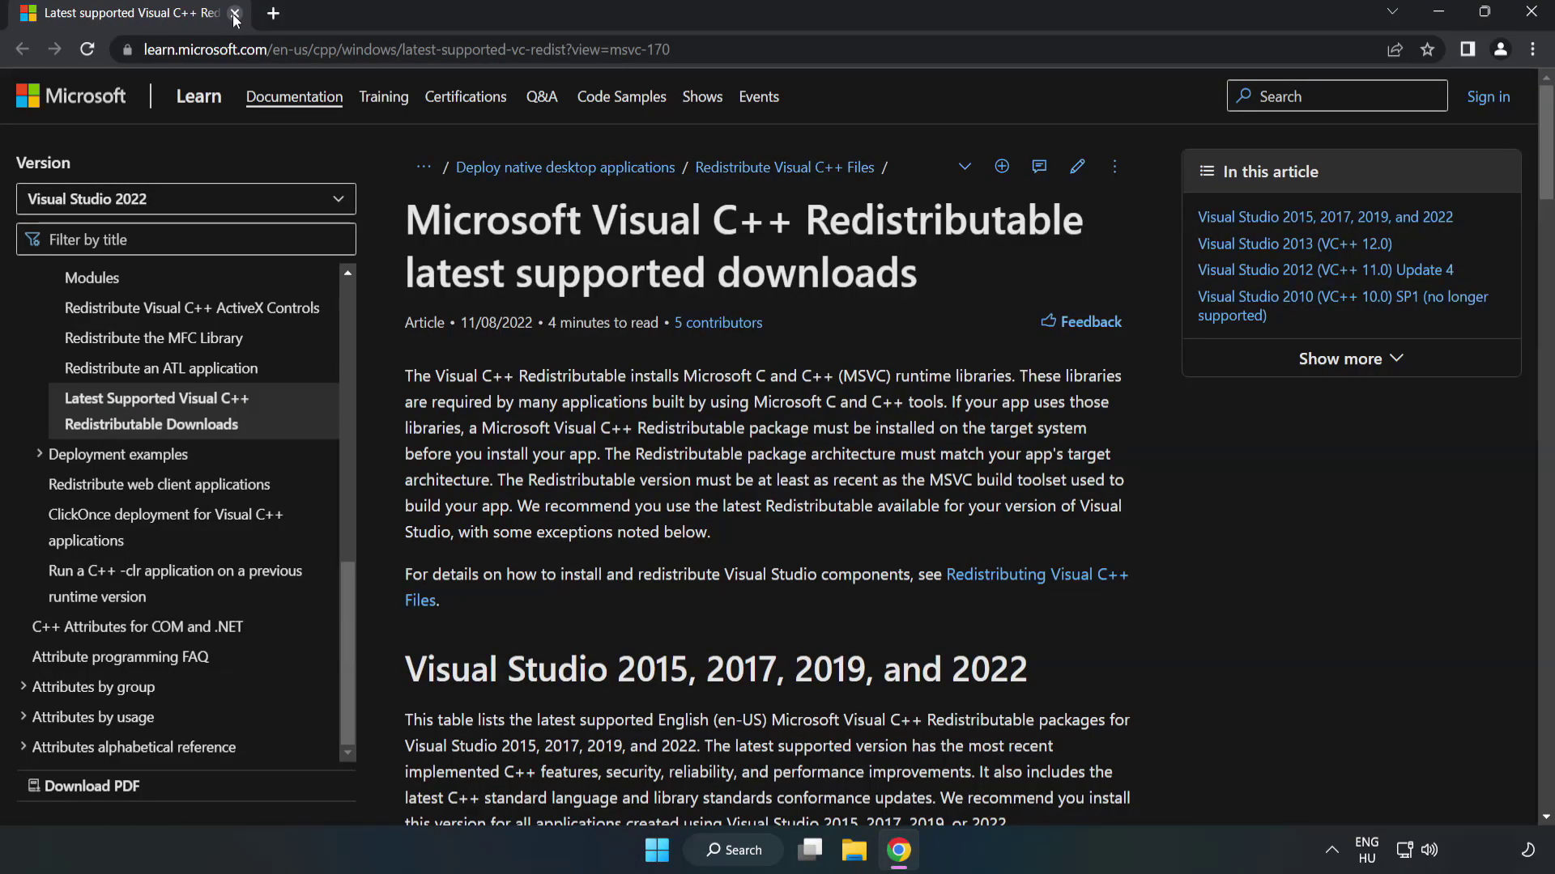
Download the ARM64, X86 and X64 Visual C++ Redistributable packages for Visual Studio 2015, 2017, 2019, and 2022
left_click(755, 49)
left_click(799, 50)
left_click(621, 289)
scroll(621, 291, "down", 3)
scroll(621, 294, "down", 4)
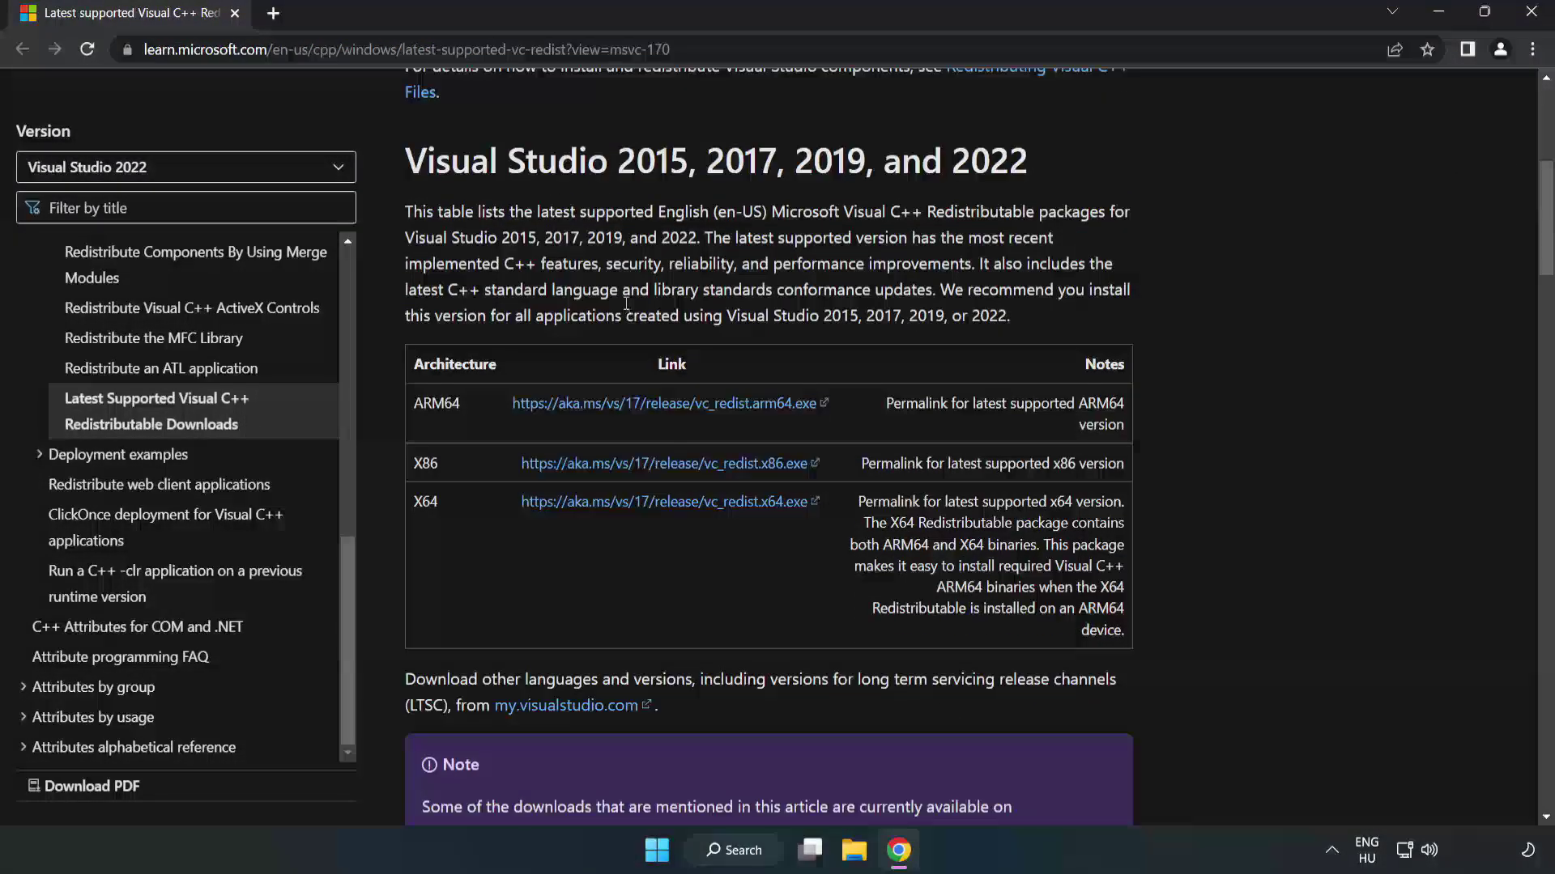
scroll(619, 316, "up", 1)
left_click_drag(405, 165, 1022, 175)
left_click(1021, 175)
left_click(627, 405)
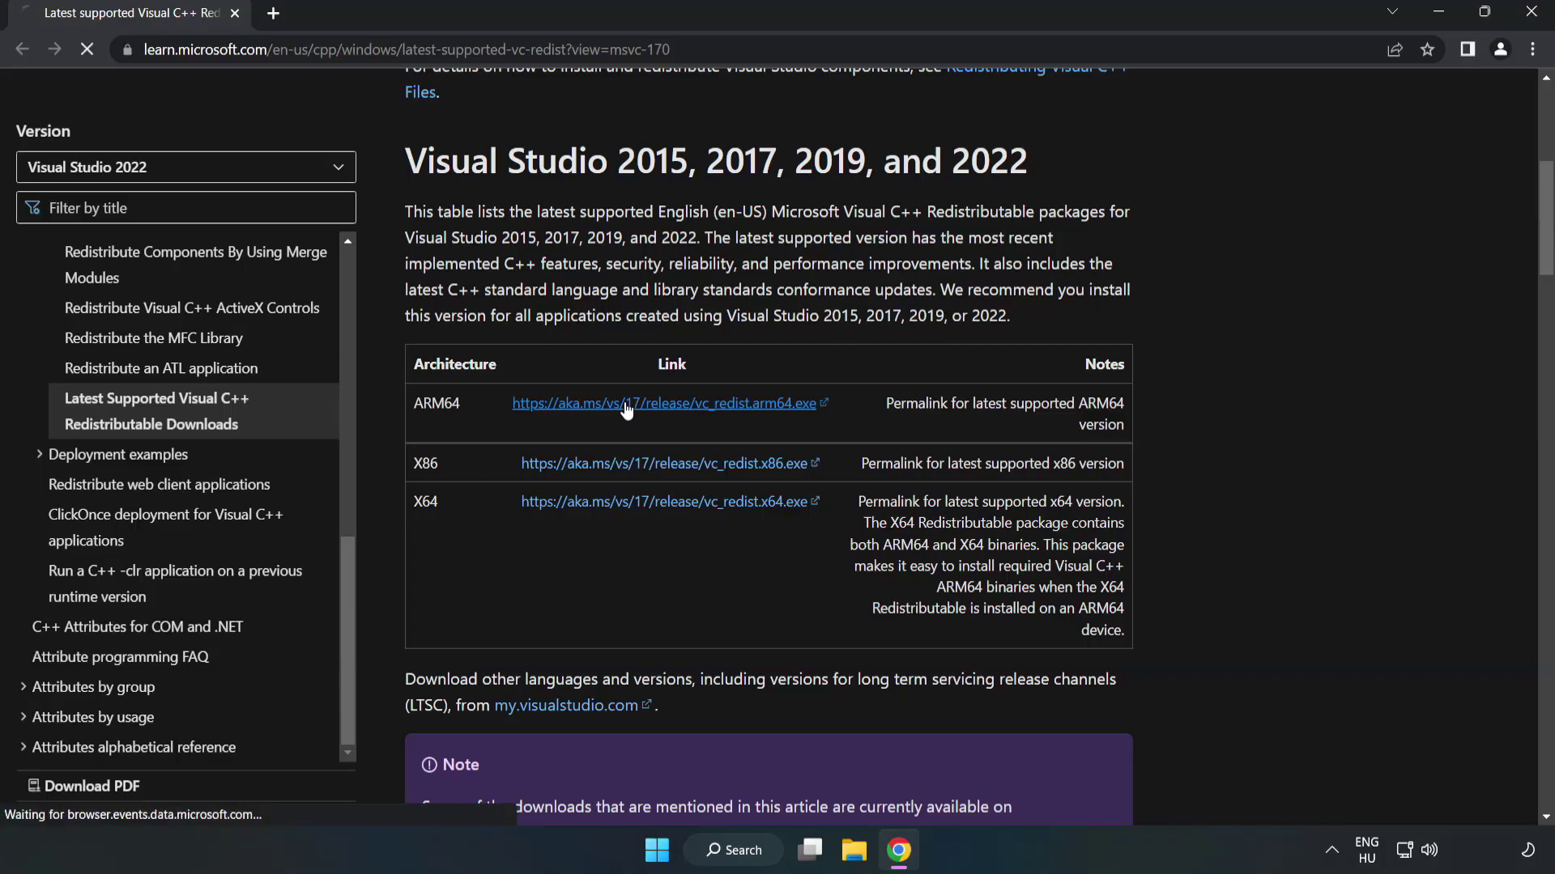
left_click(632, 479)
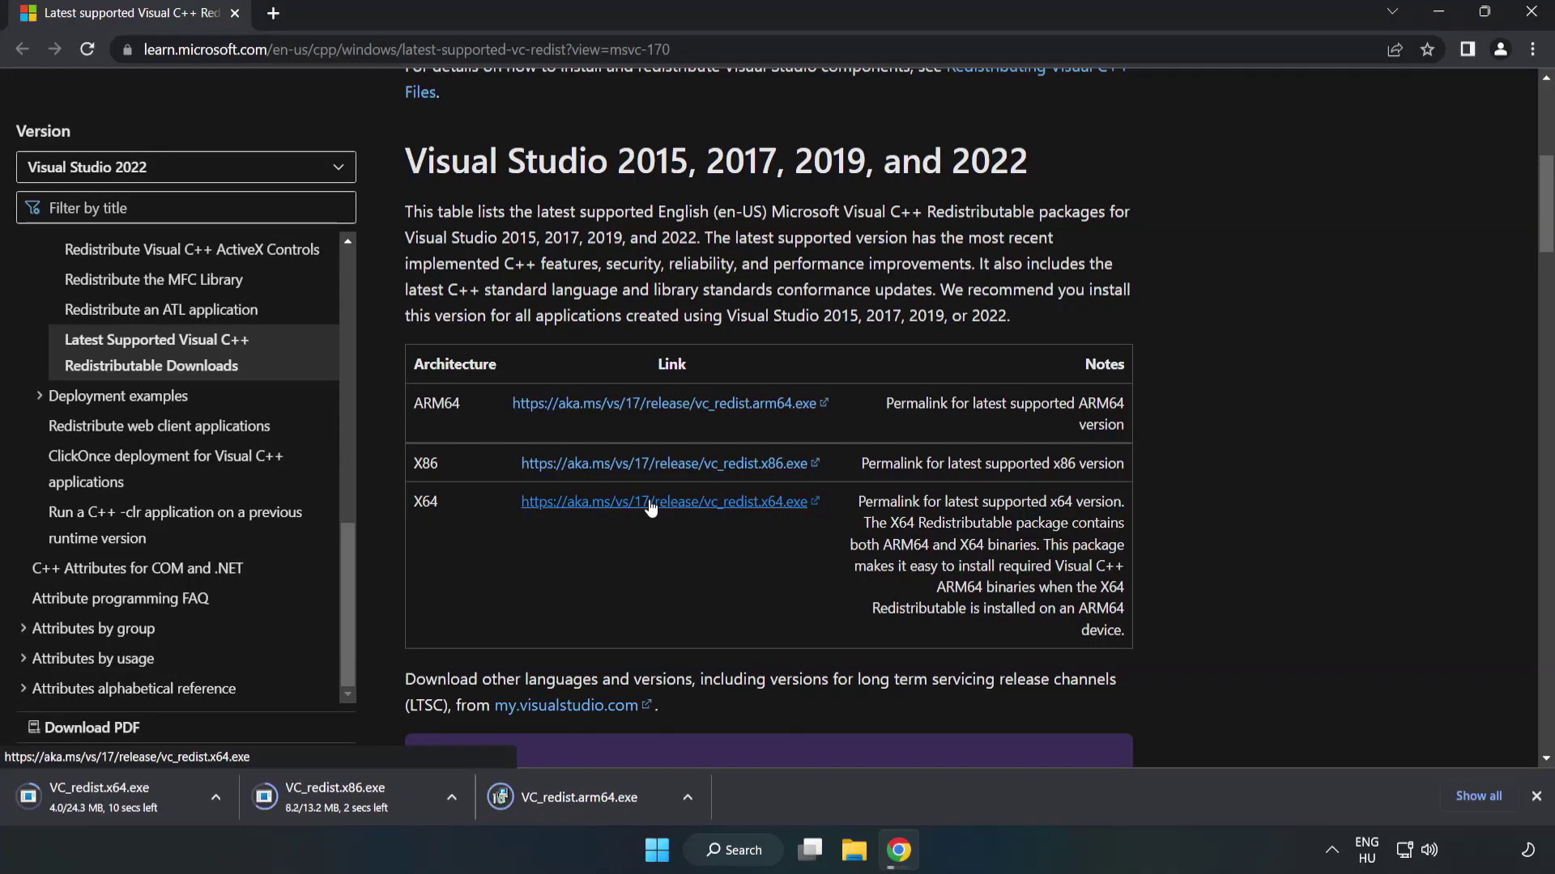
Try to install VC_redist.arm64.exe, agreeing to its license terms, and close its setup window
left_click(593, 799)
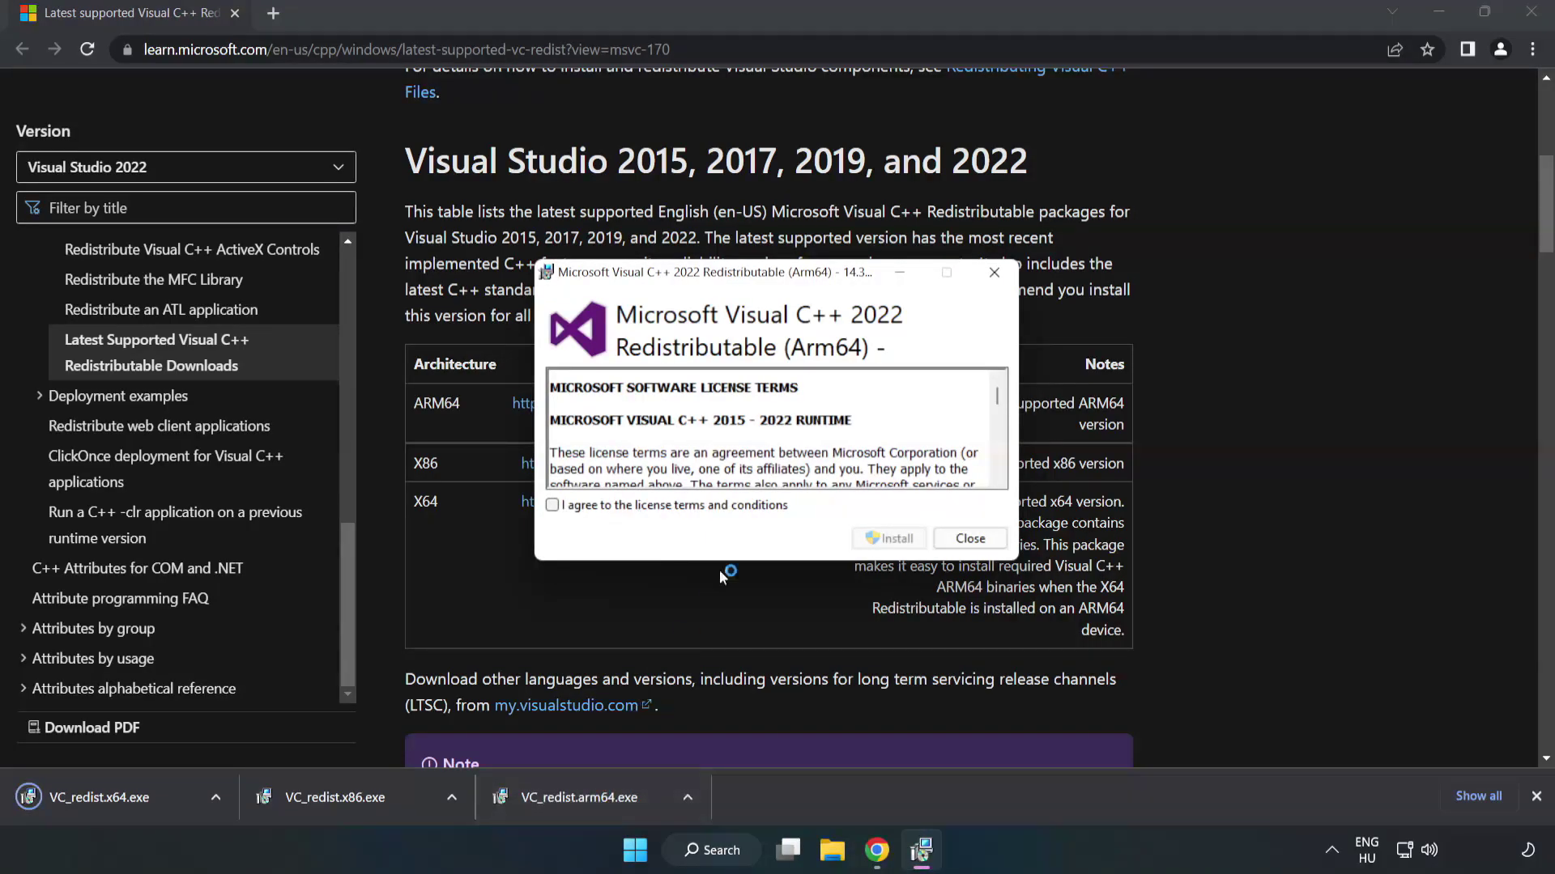
left_click_drag(997, 394, 997, 462)
left_click(552, 505)
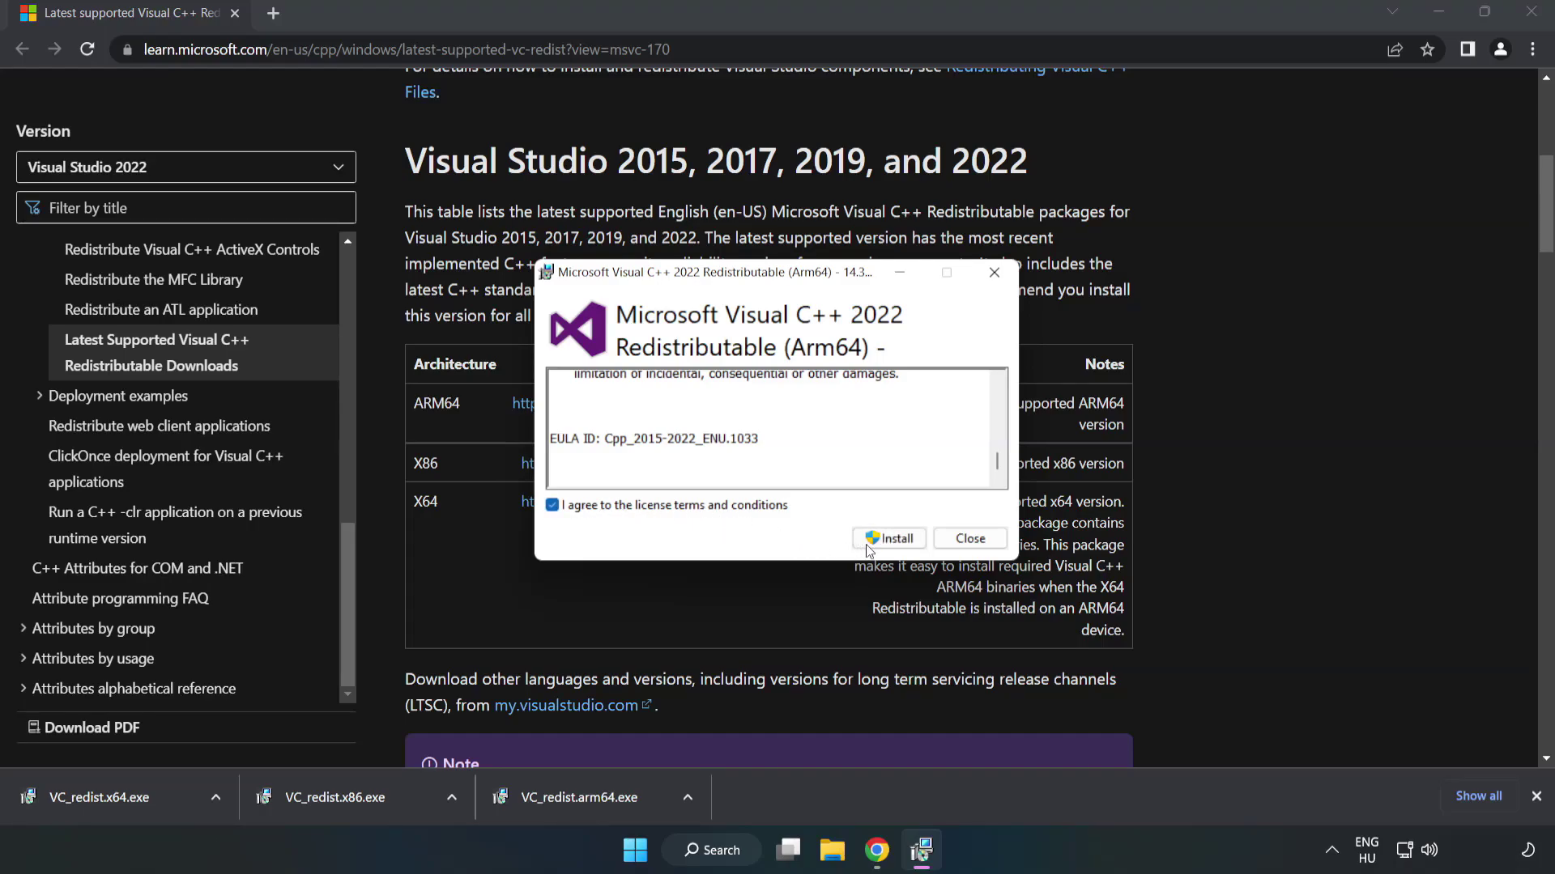
left_click(890, 538)
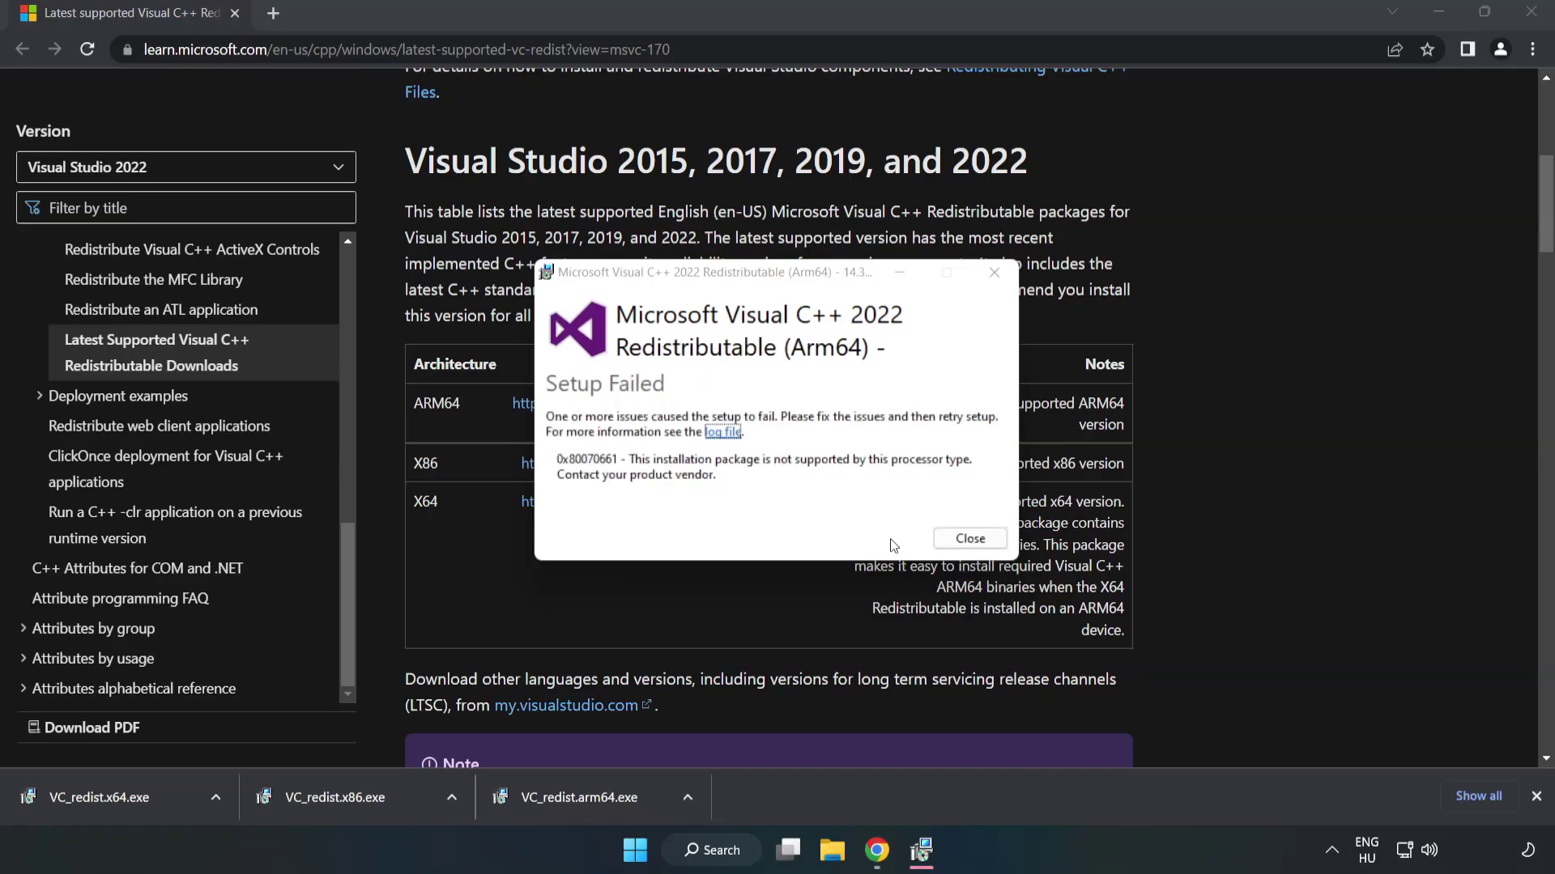
left_click(954, 540)
Install the x86 Visual C++ Redistributable from VC_redist.x86.exe, agreeing to its license terms, and close the setup
left_click(343, 793)
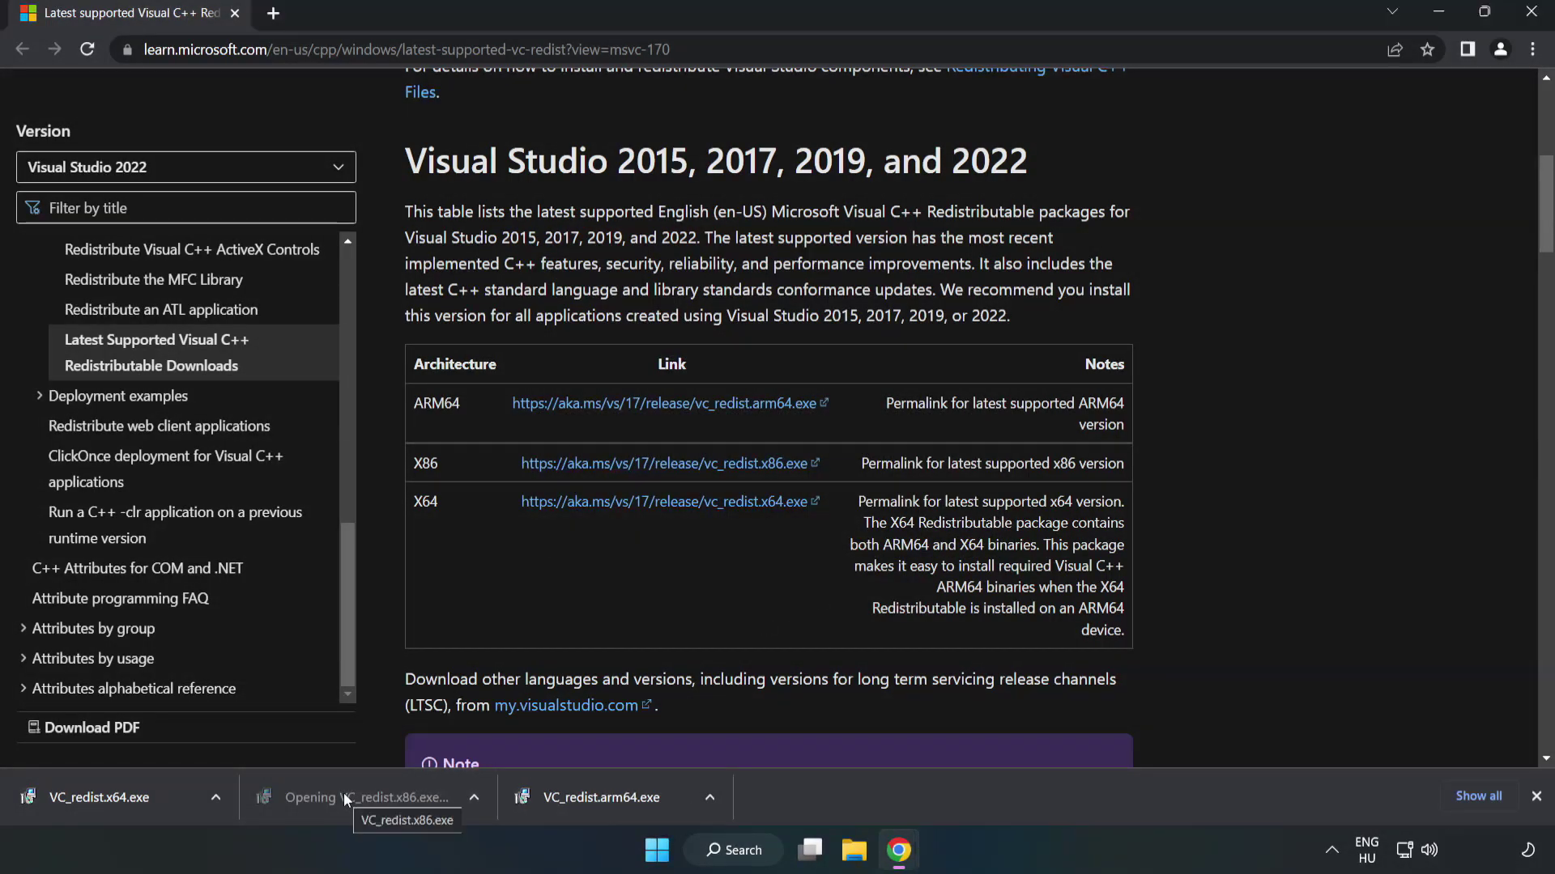
left_click_drag(990, 397, 997, 460)
left_click(551, 507)
left_click(884, 539)
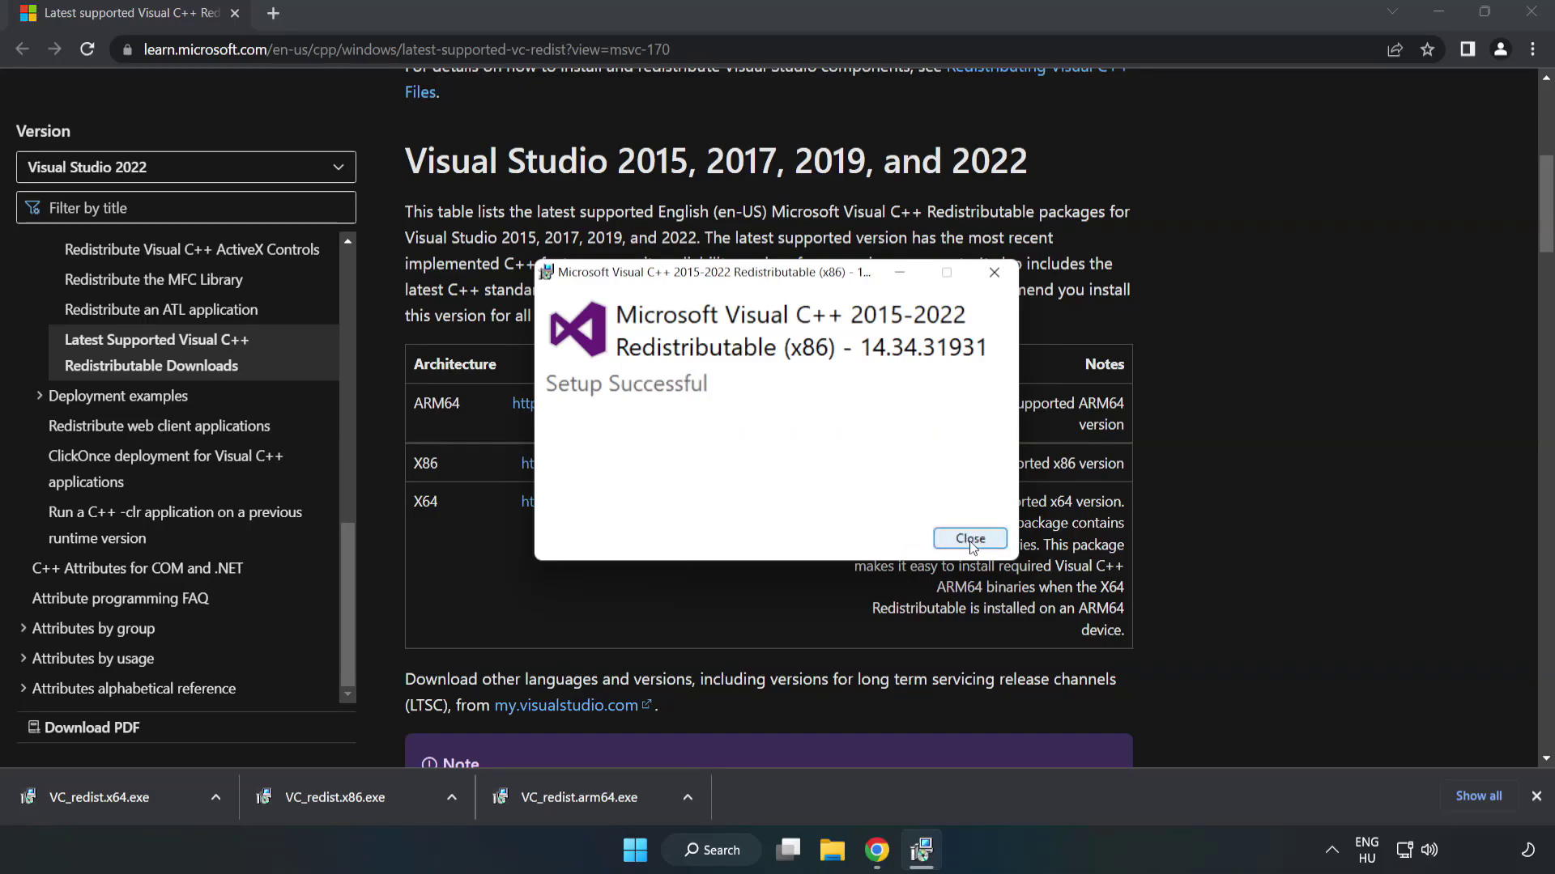
left_click(971, 539)
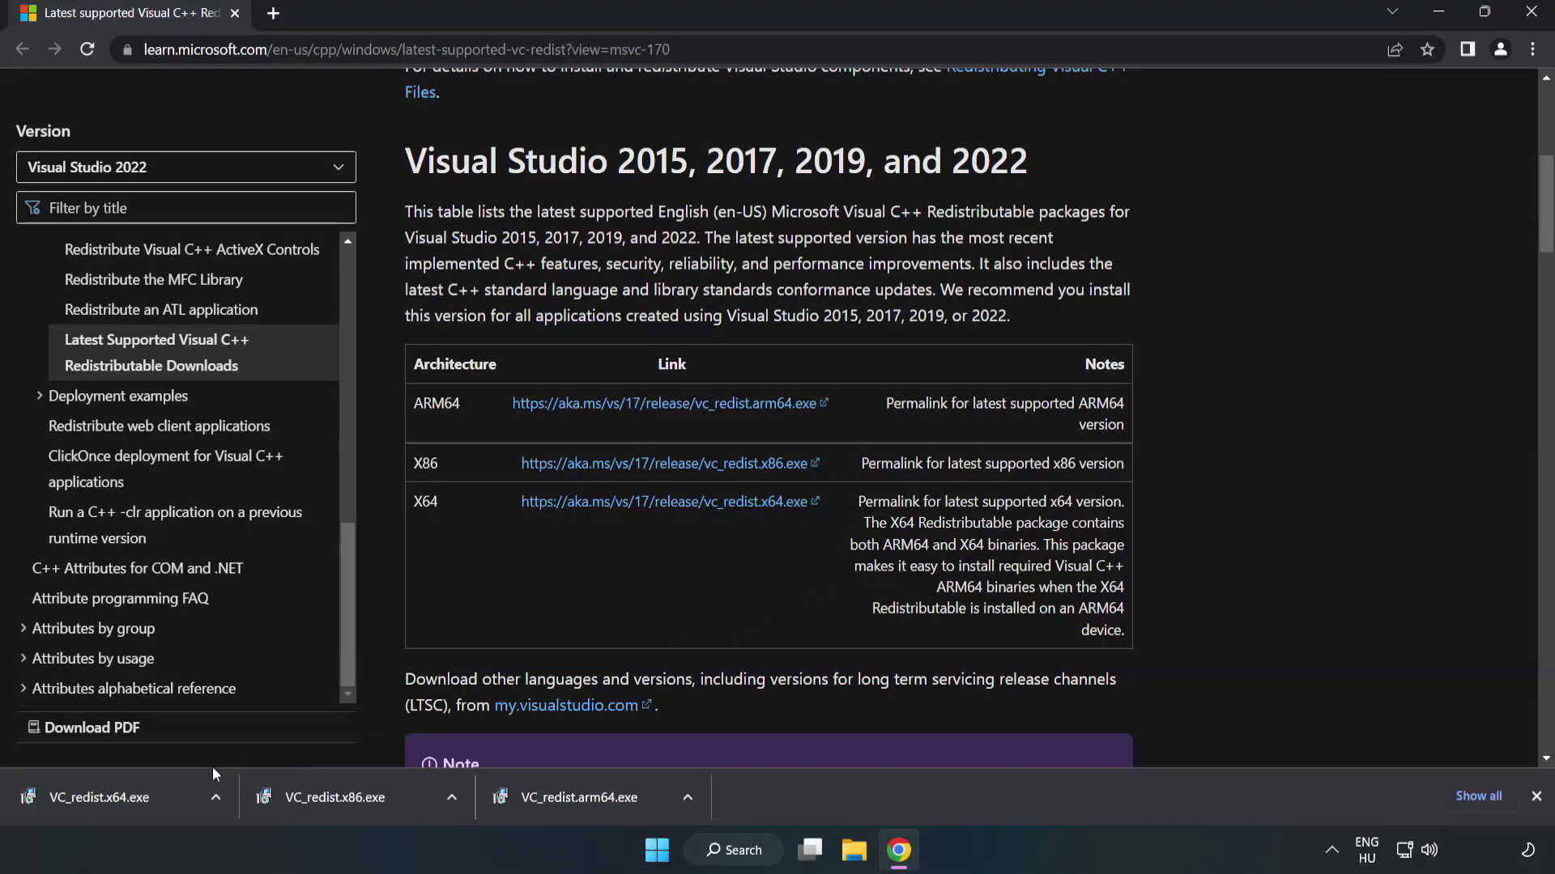
Install the x64 Visual C++ Redistributable from VC_redist.x64.exe, agreeing to its license terms, and close the setup and the browser
left_click(84, 792)
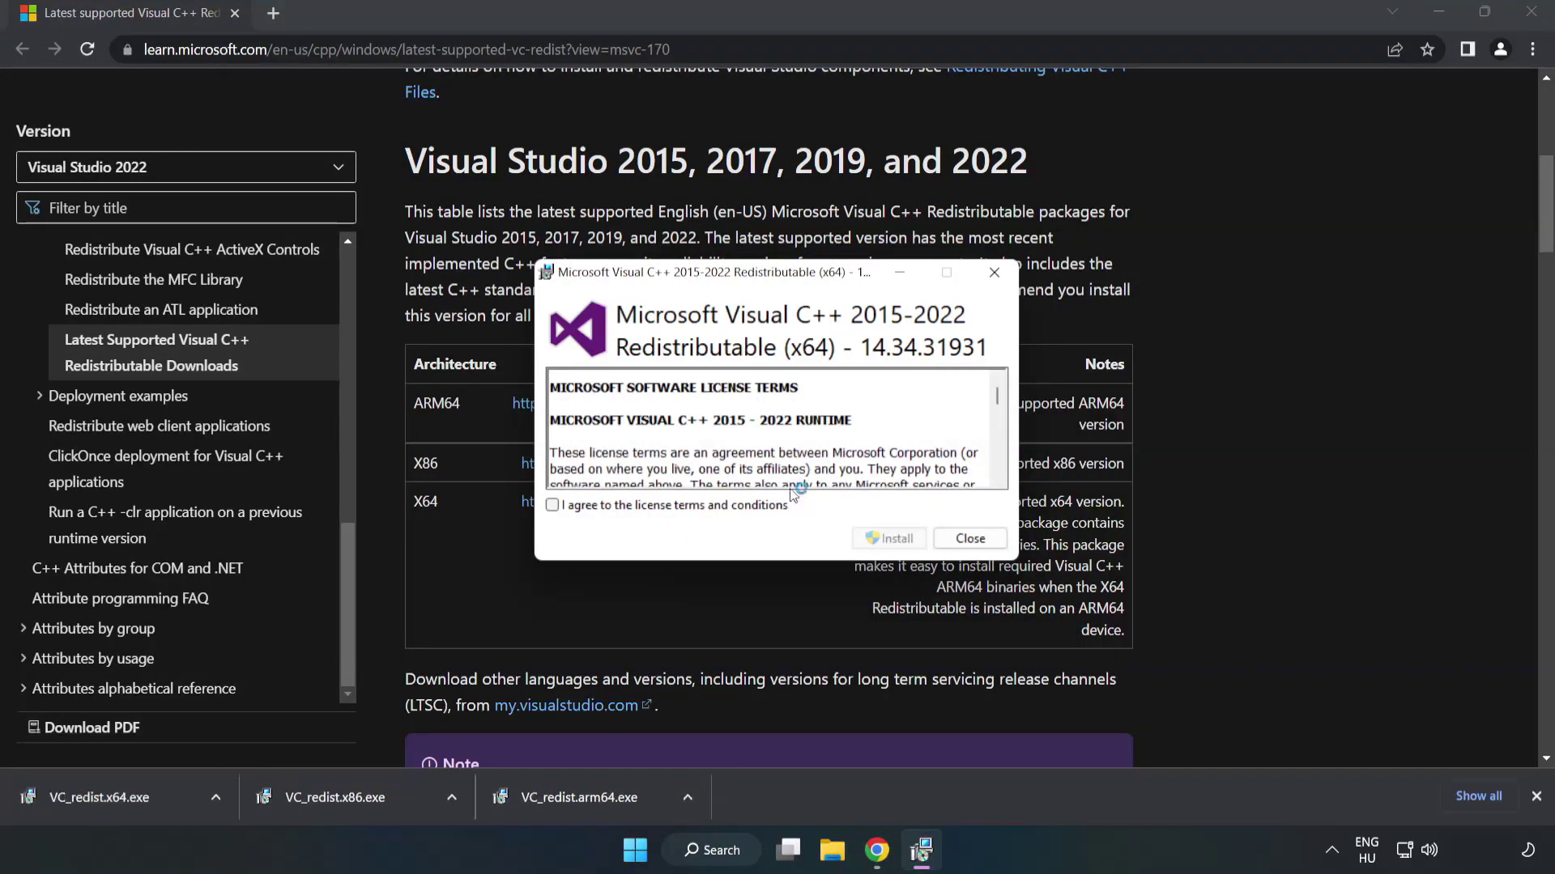
left_click_drag(997, 400, 999, 473)
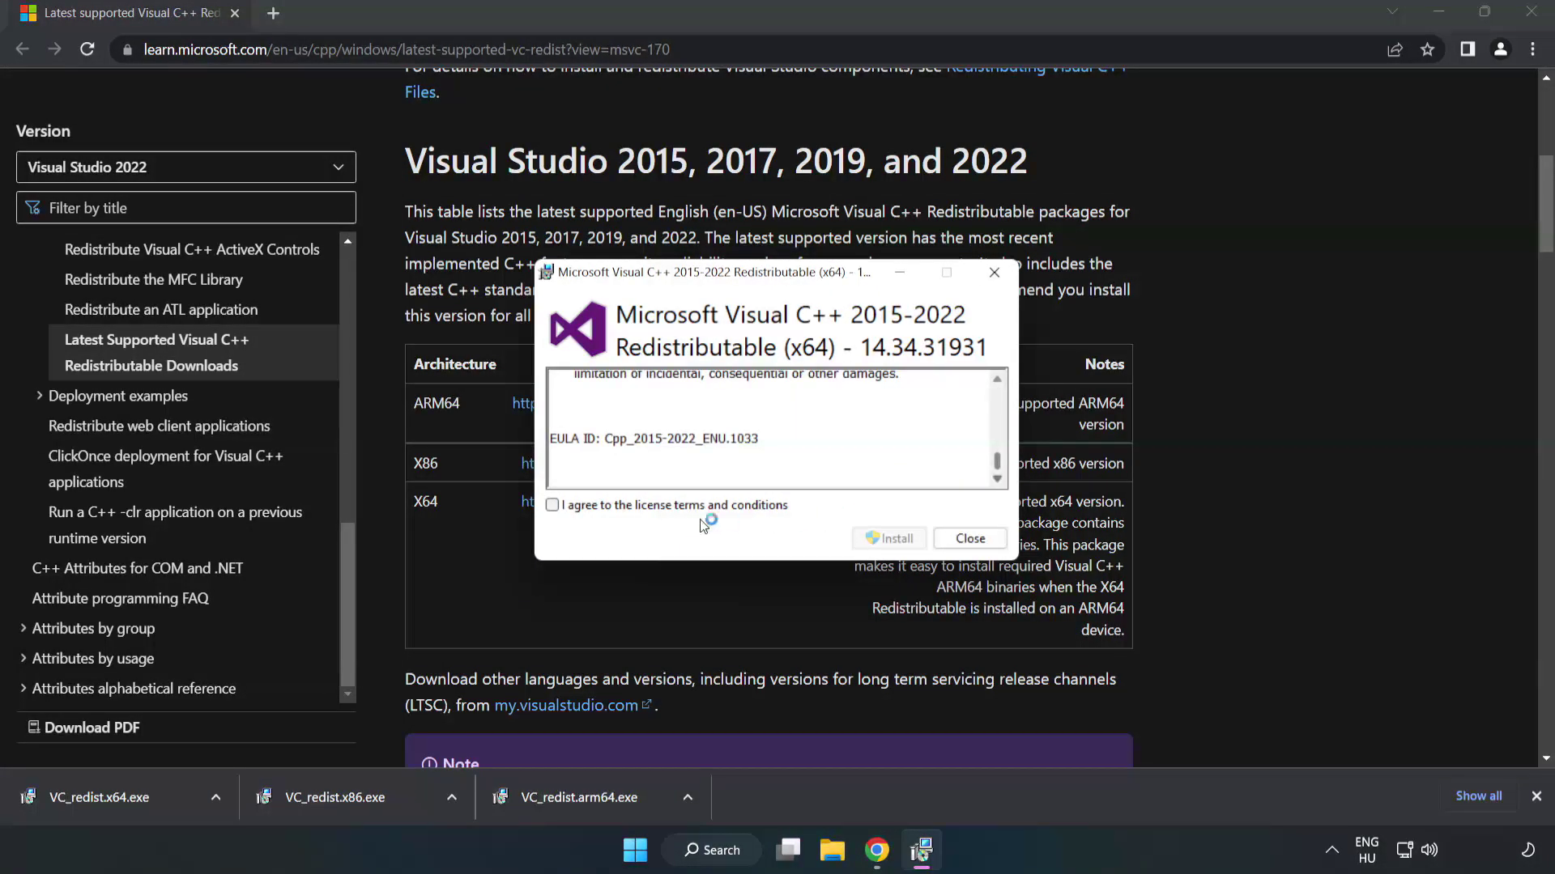
left_click(552, 506)
left_click(881, 531)
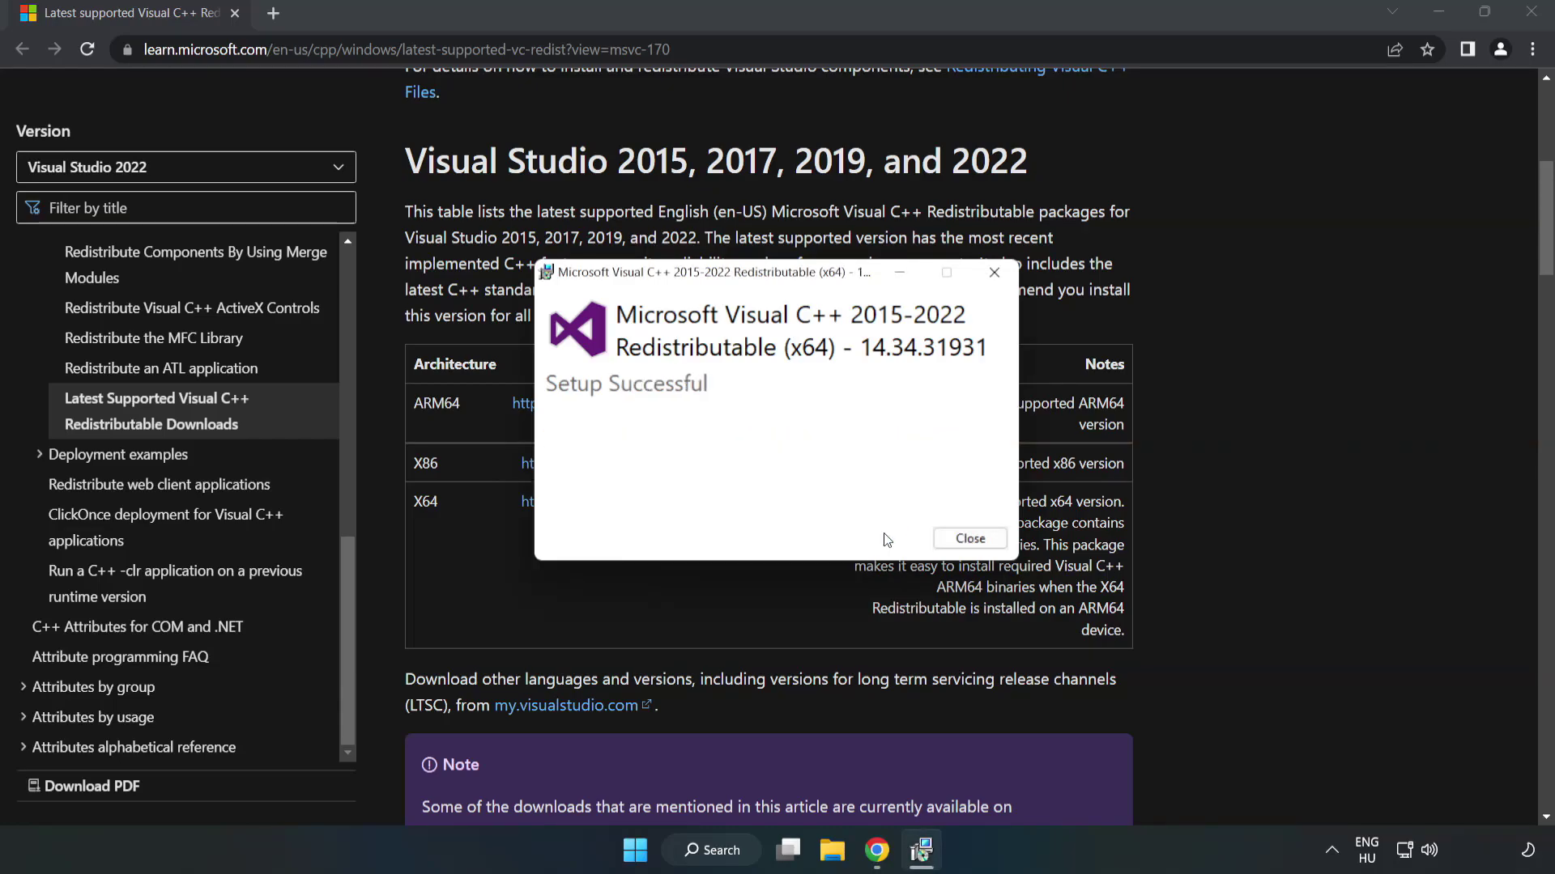
left_click(970, 538)
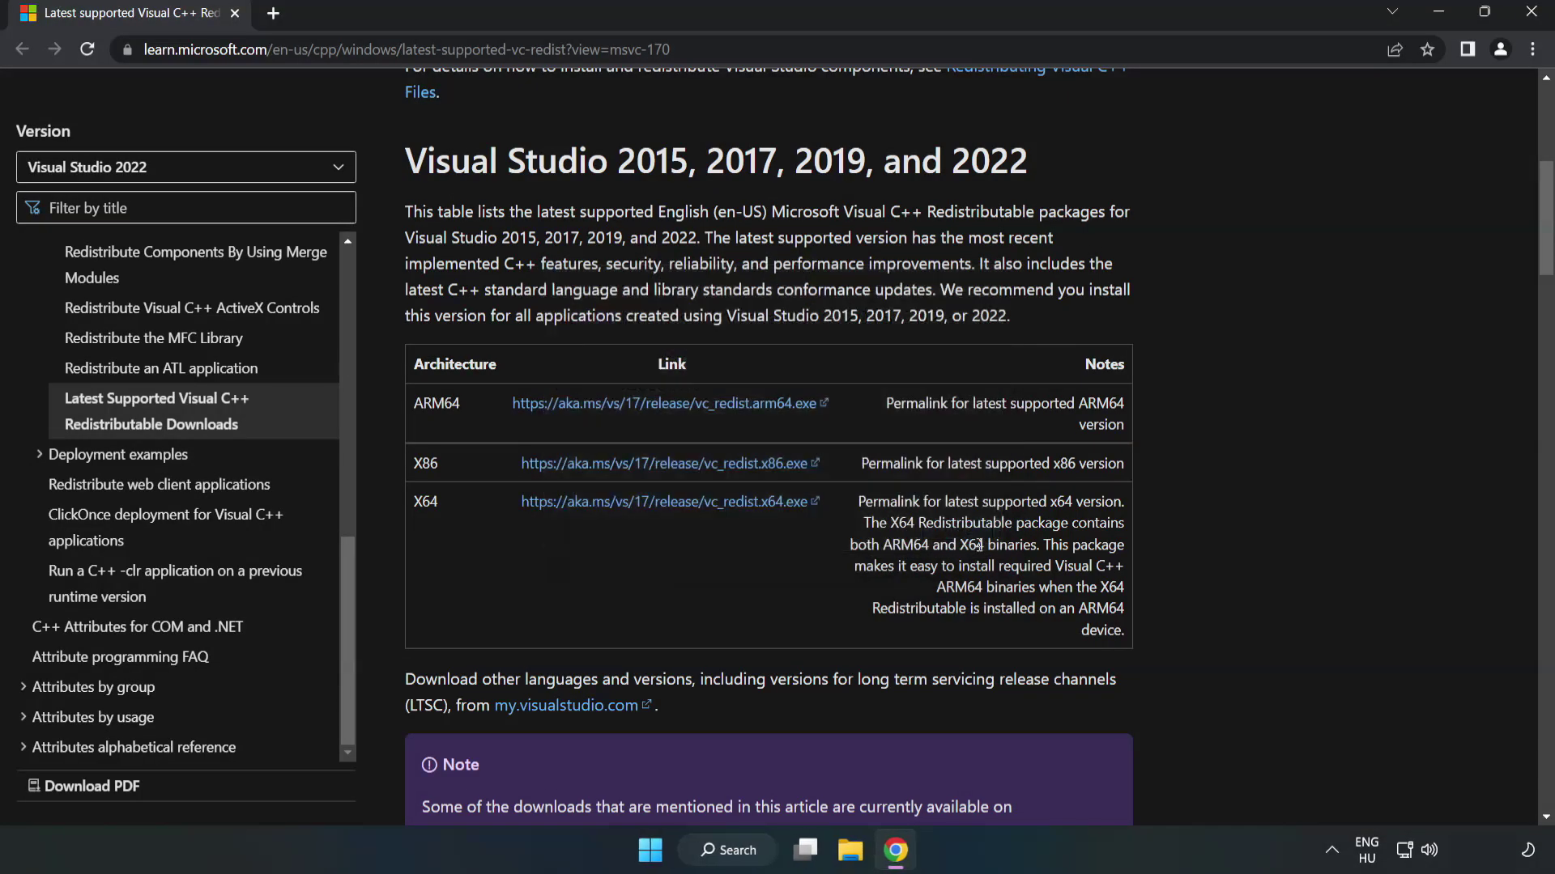
left_click(1533, 19)
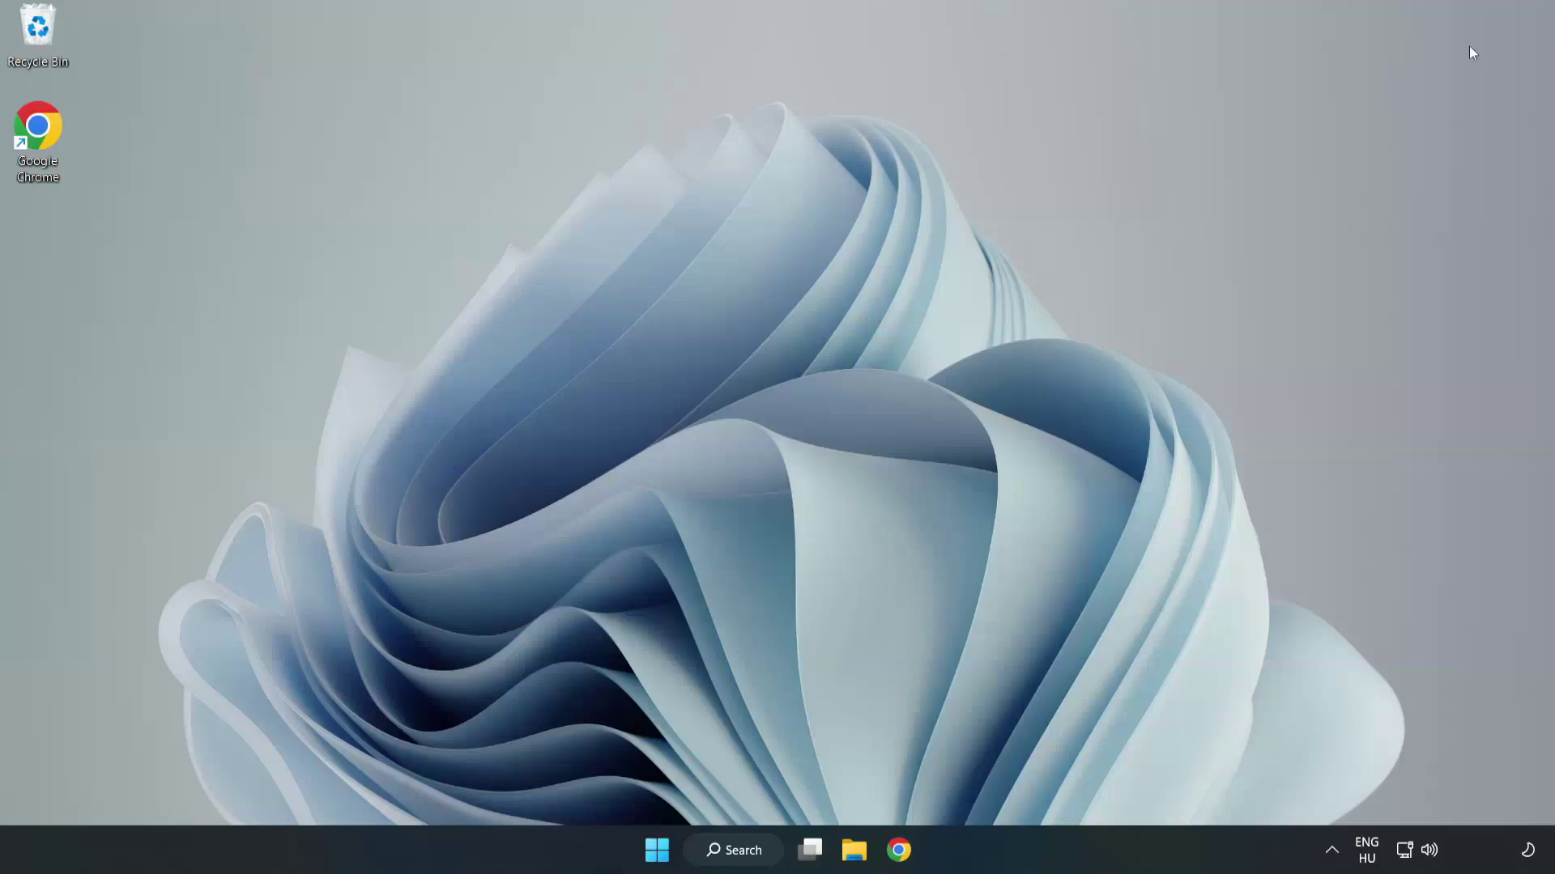
Search Windows for cmd, run Command Prompt as administrator, and move its window nearer the middle of the desktop
left_click(753, 852)
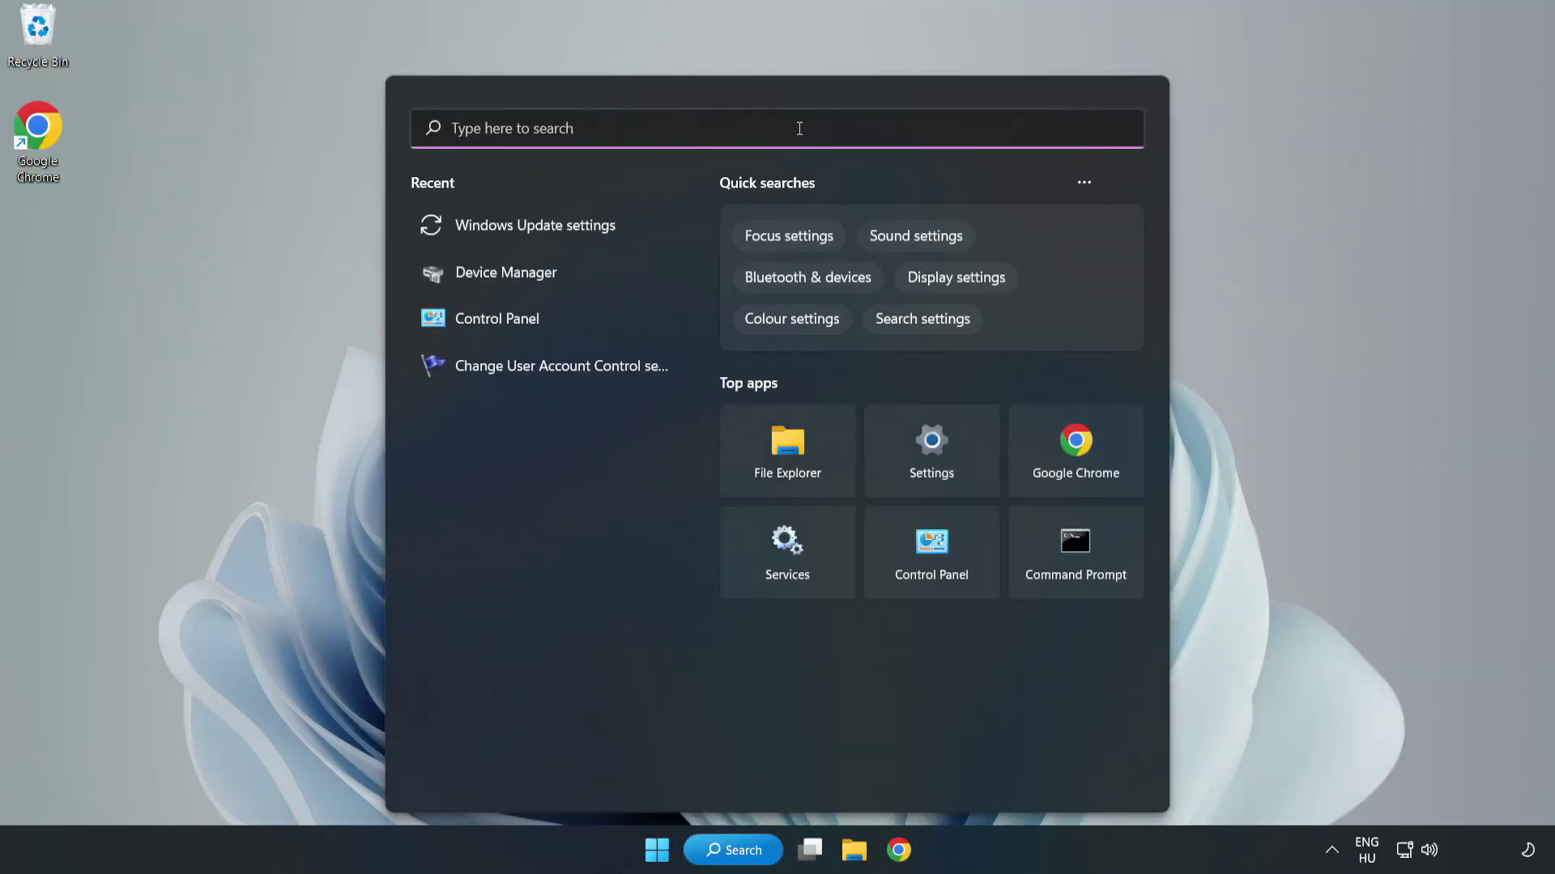
type("cmd")
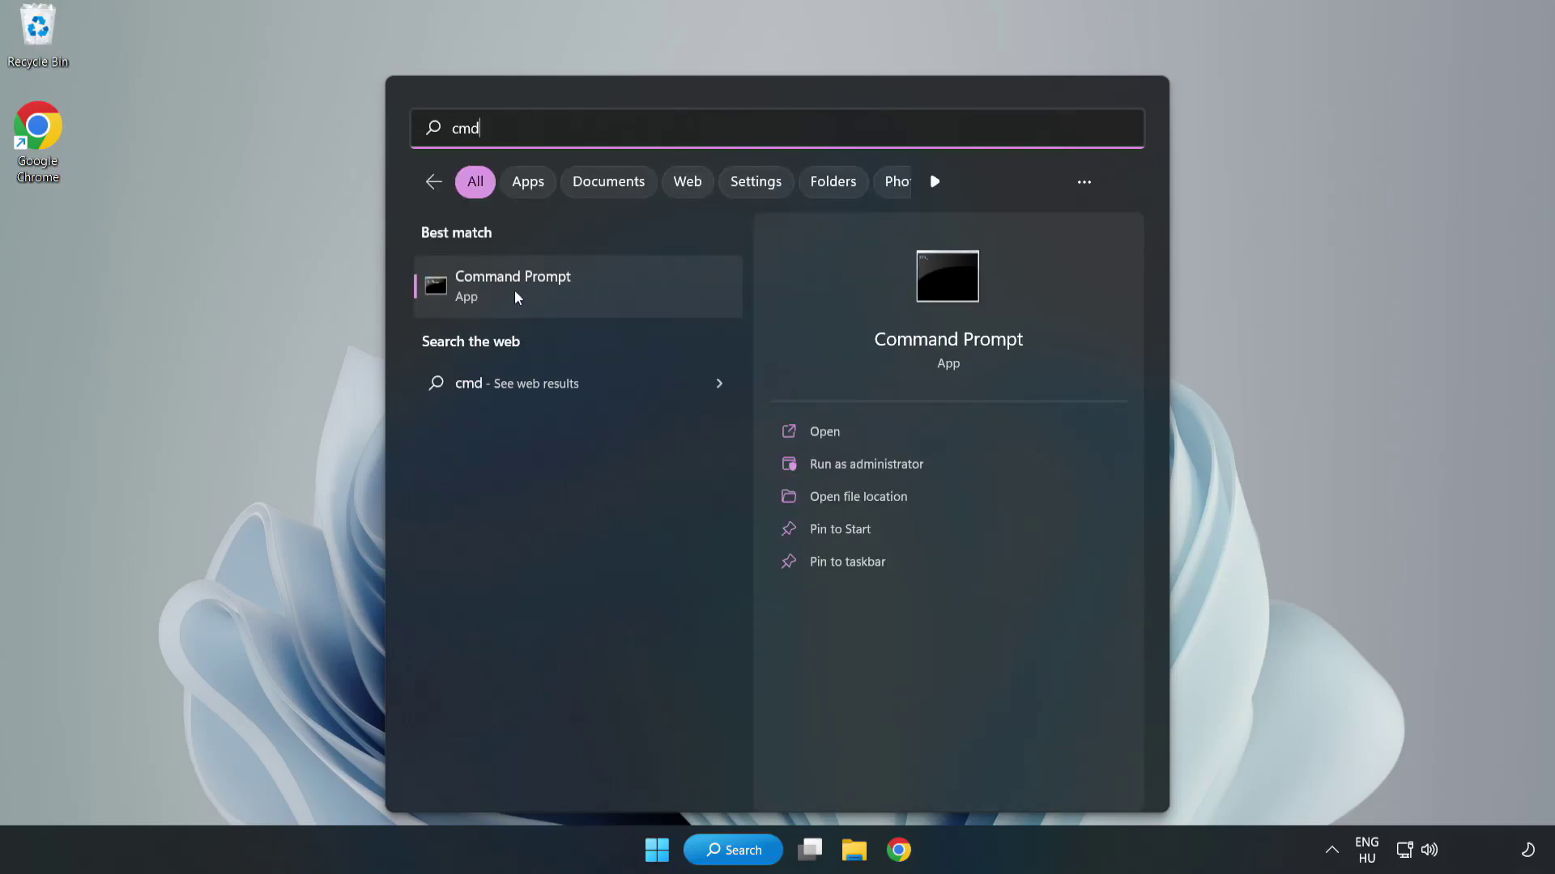
left_click(611, 294)
right_click(611, 294)
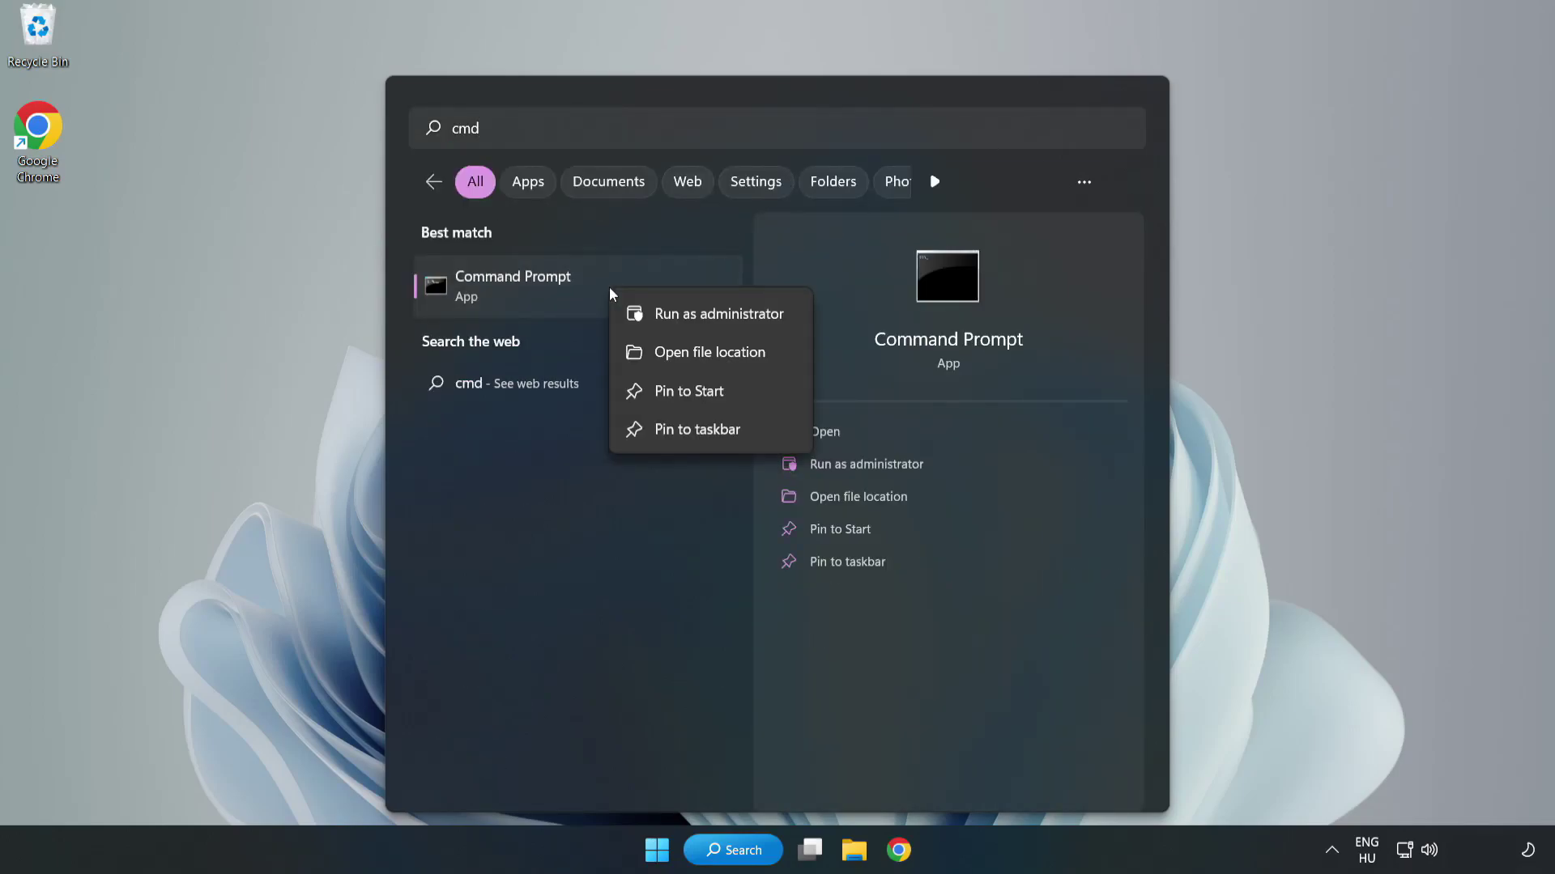
left_click(672, 315)
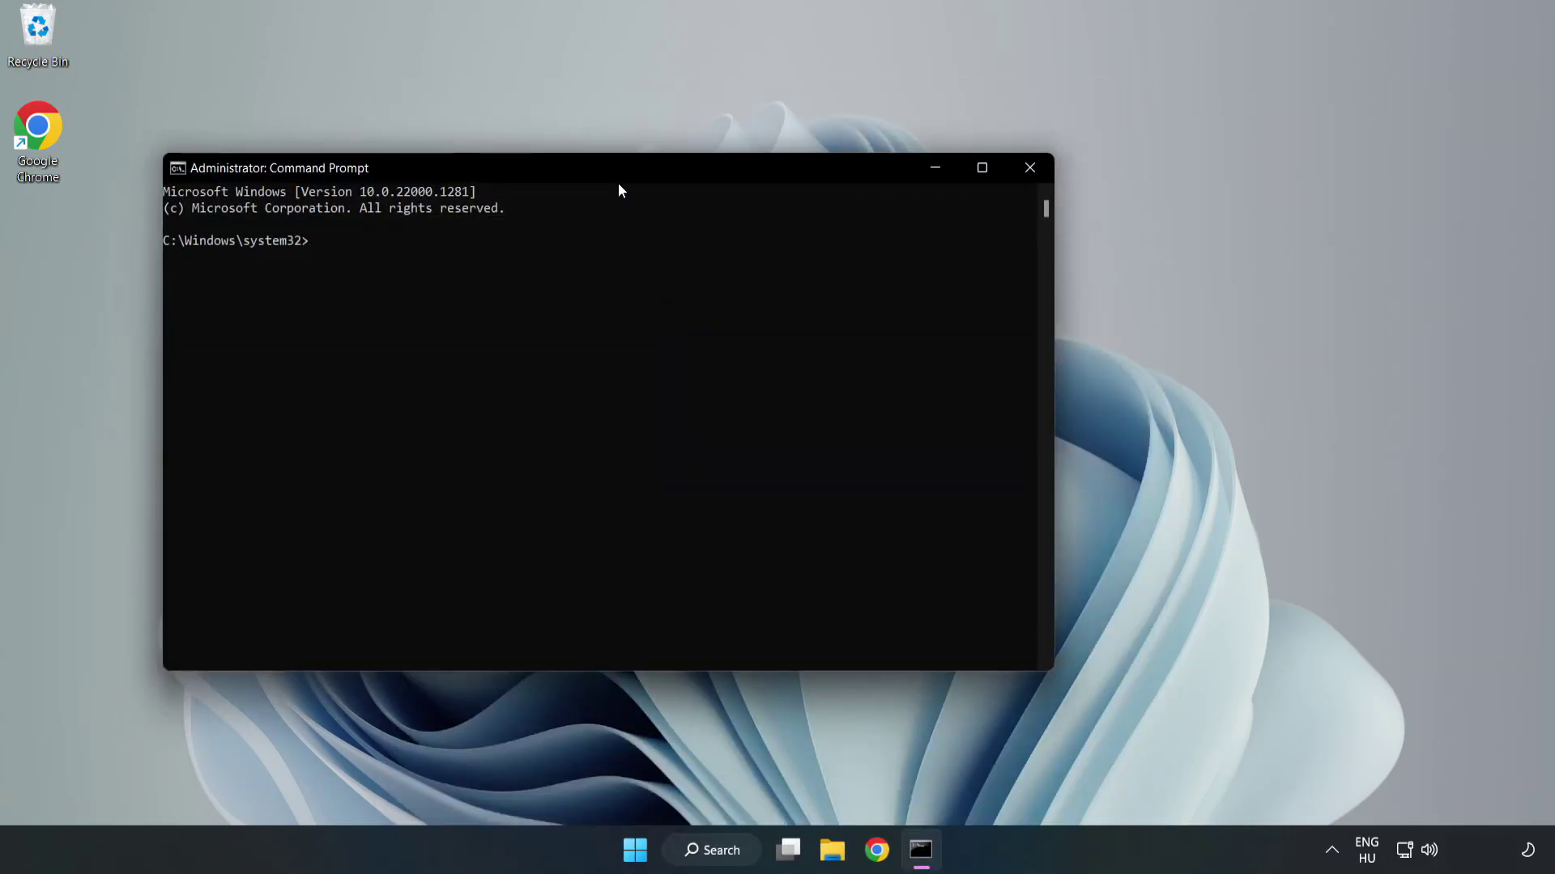
left_click_drag(622, 176, 792, 183)
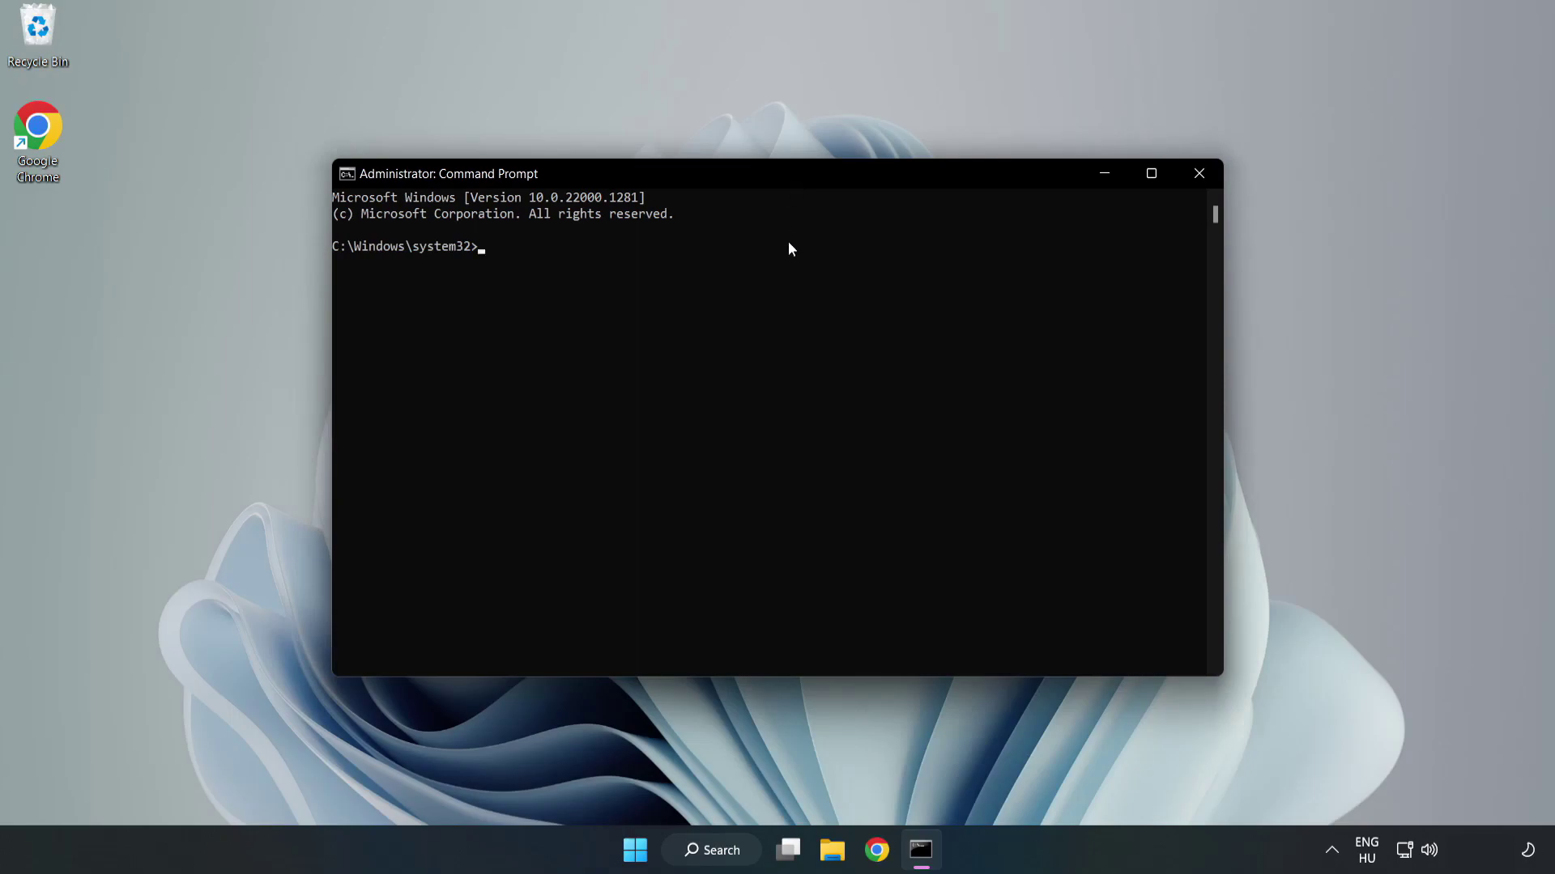
Run the system file check with sfc /scannow and close Command Prompt once the scan completes
type("sfc")
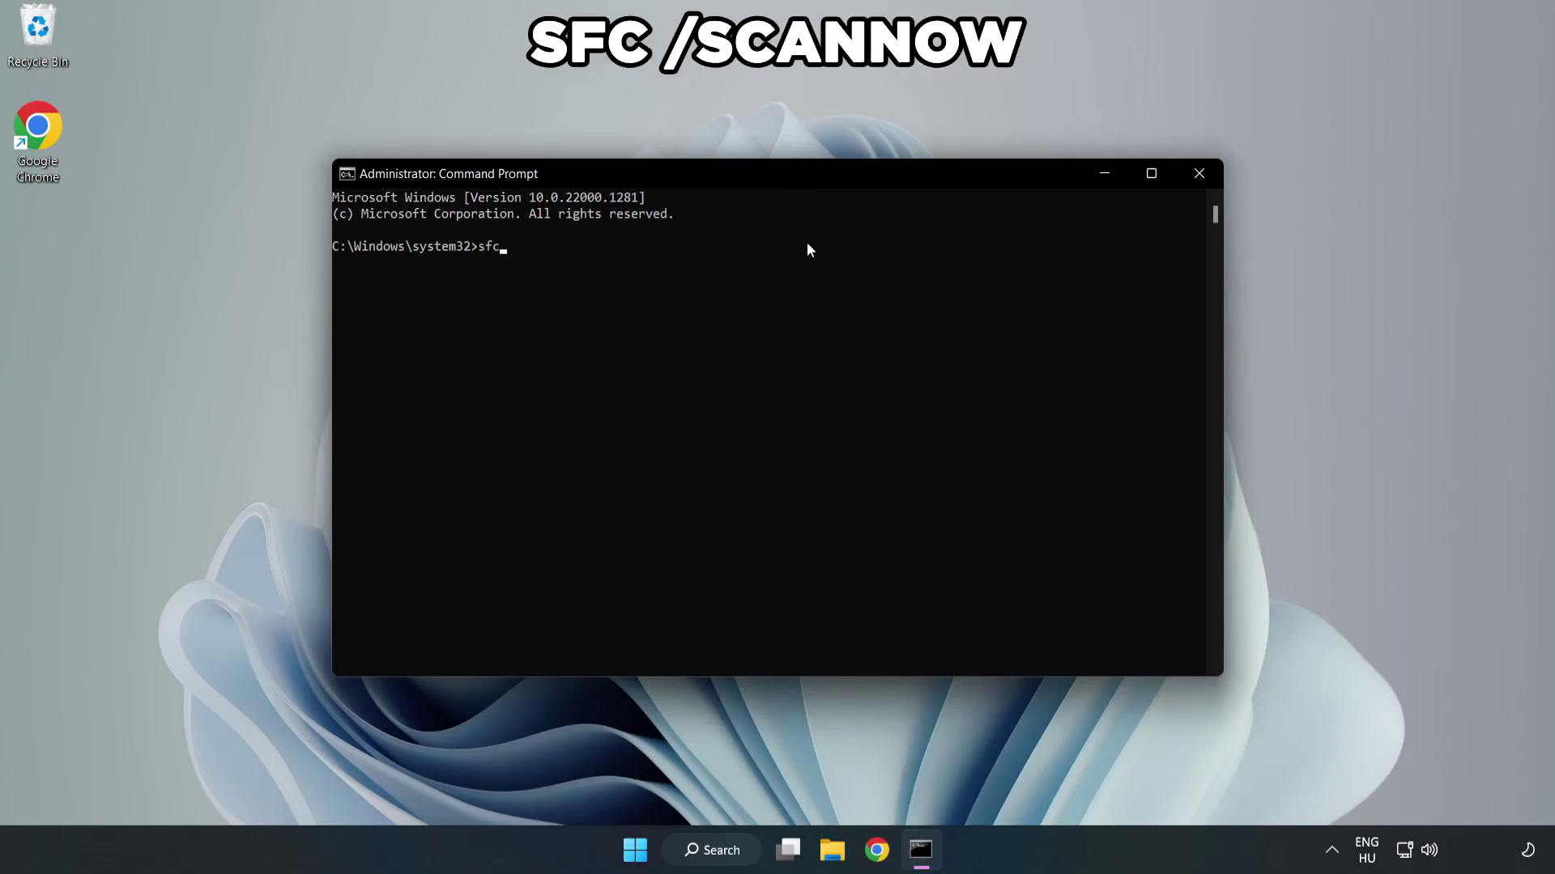
type(" /scannow")
key("Return")
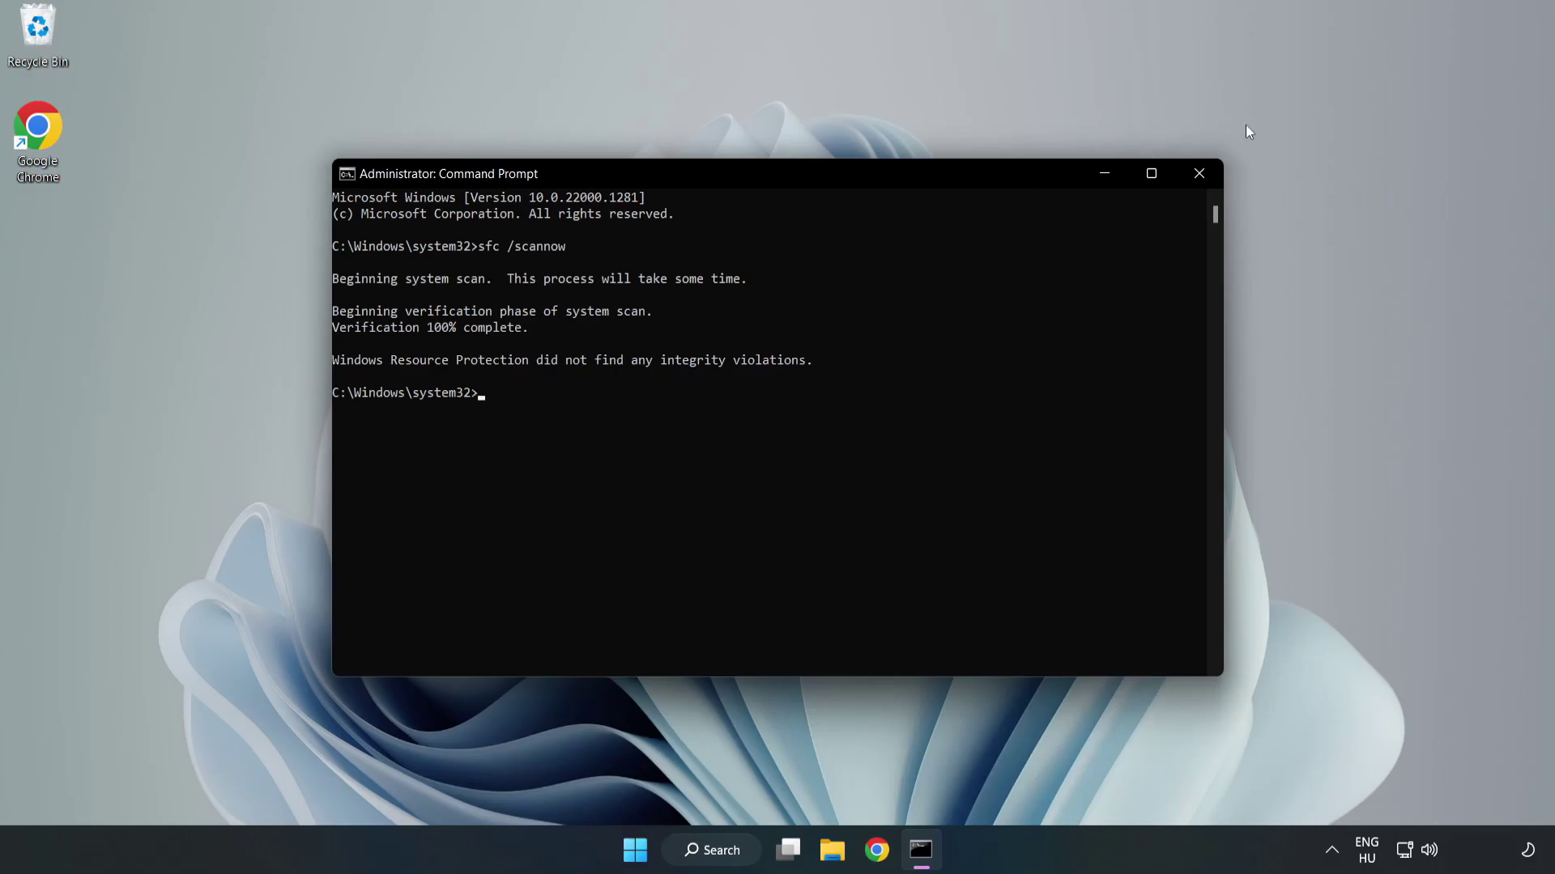
left_click(1197, 184)
Open the power options in Start for restarting the PC
left_click(657, 850)
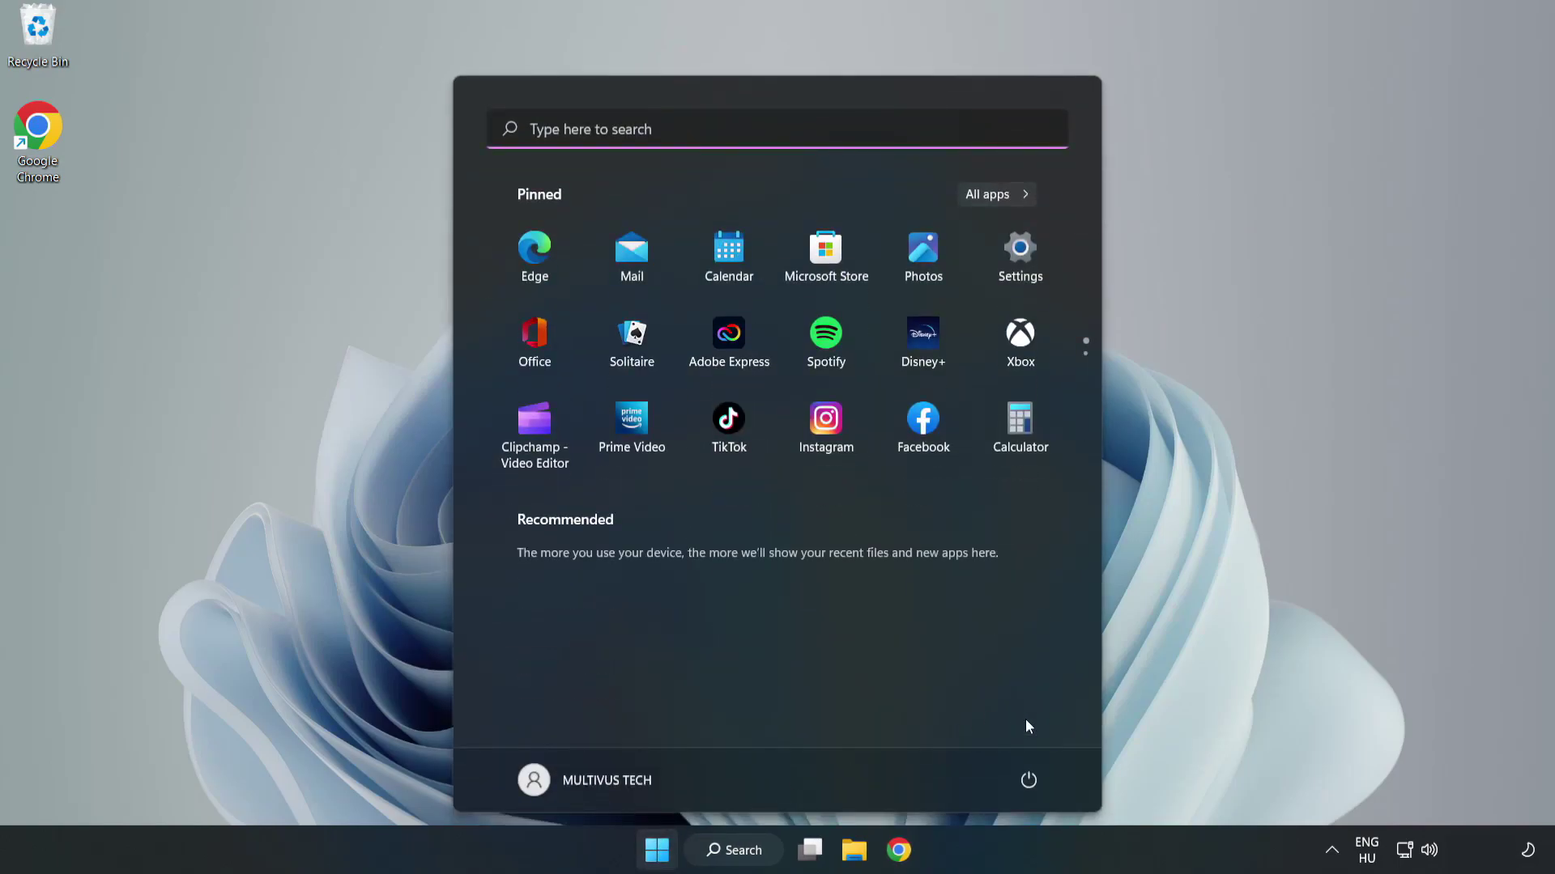
left_click(1027, 778)
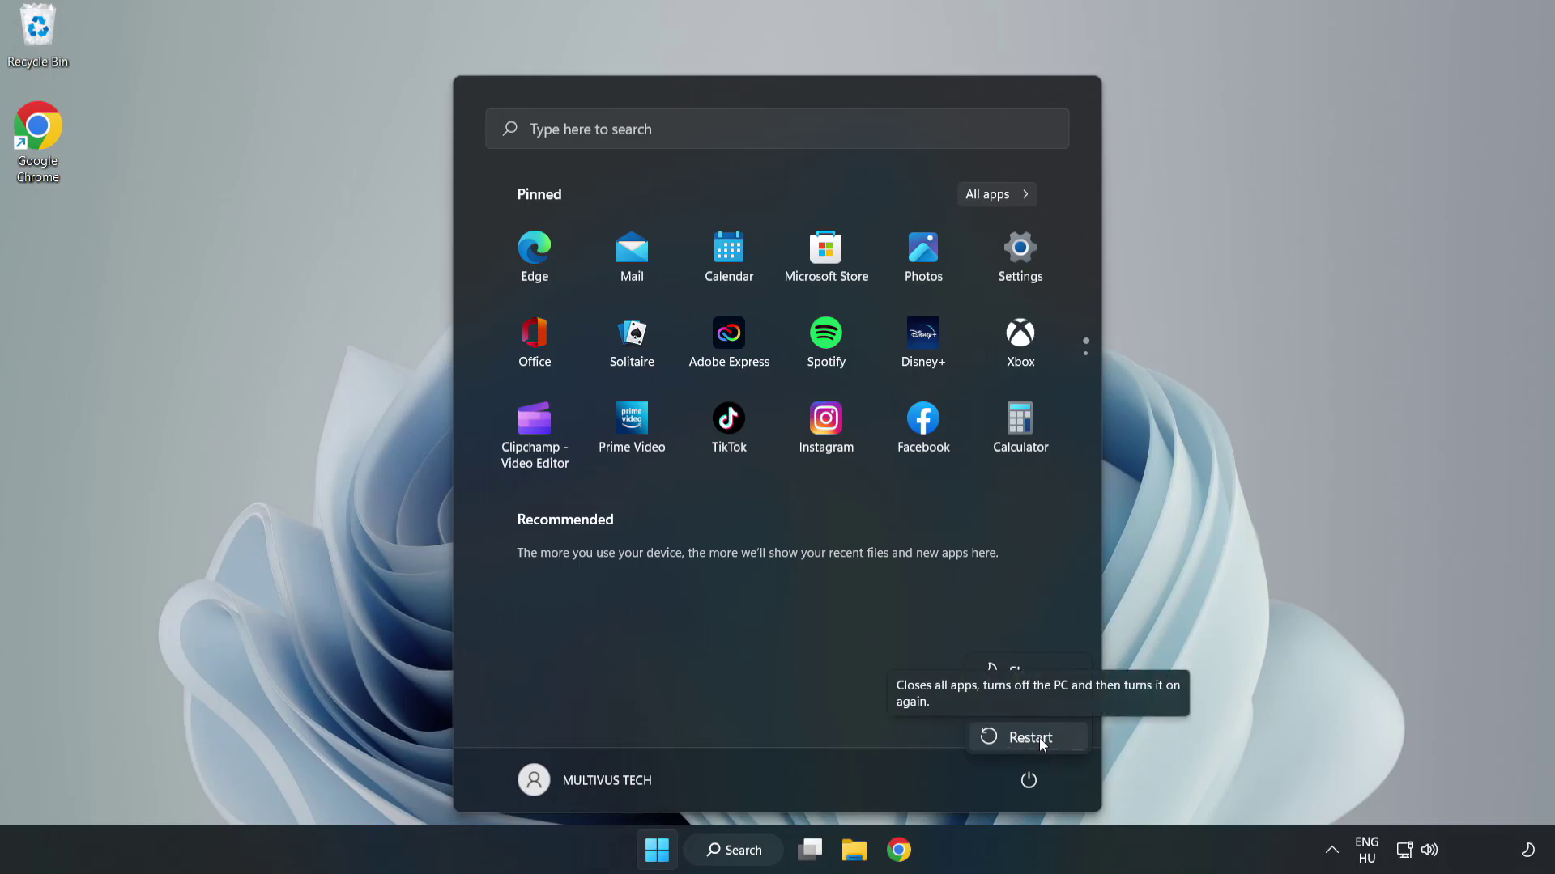